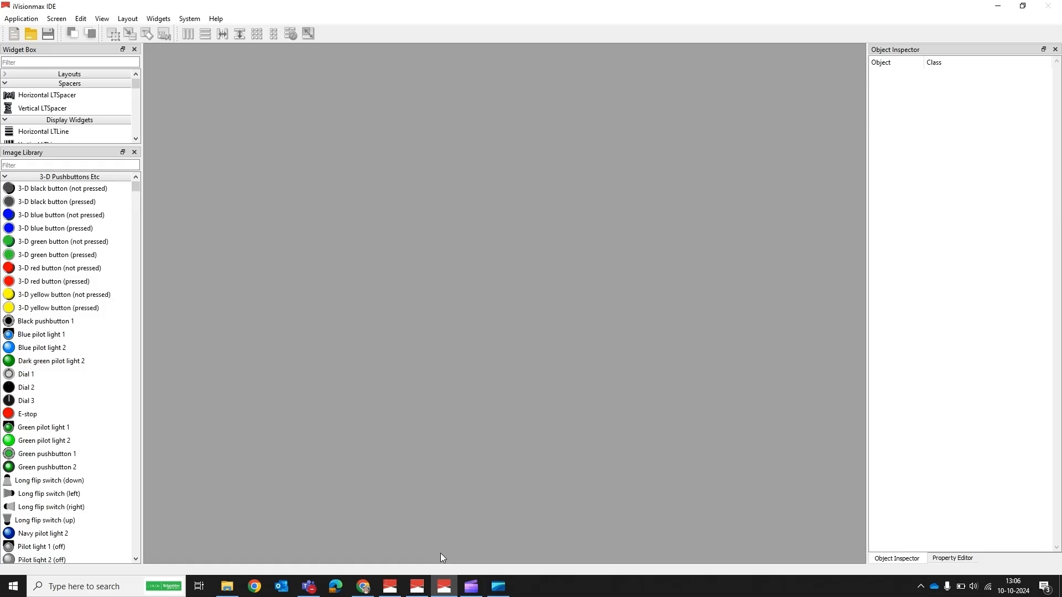
Create a new blank screen and save it as Screen1 in the ProcessScreen folder.
{"action": "left_click", "coordinate": [56, 20]}
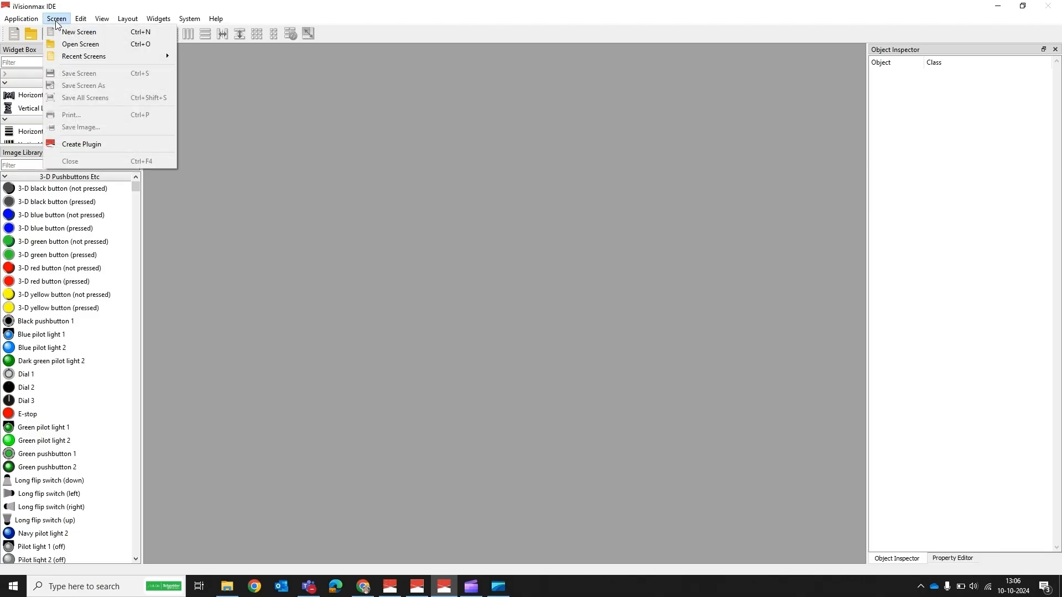
{"action": "left_click", "coordinate": [66, 32]}
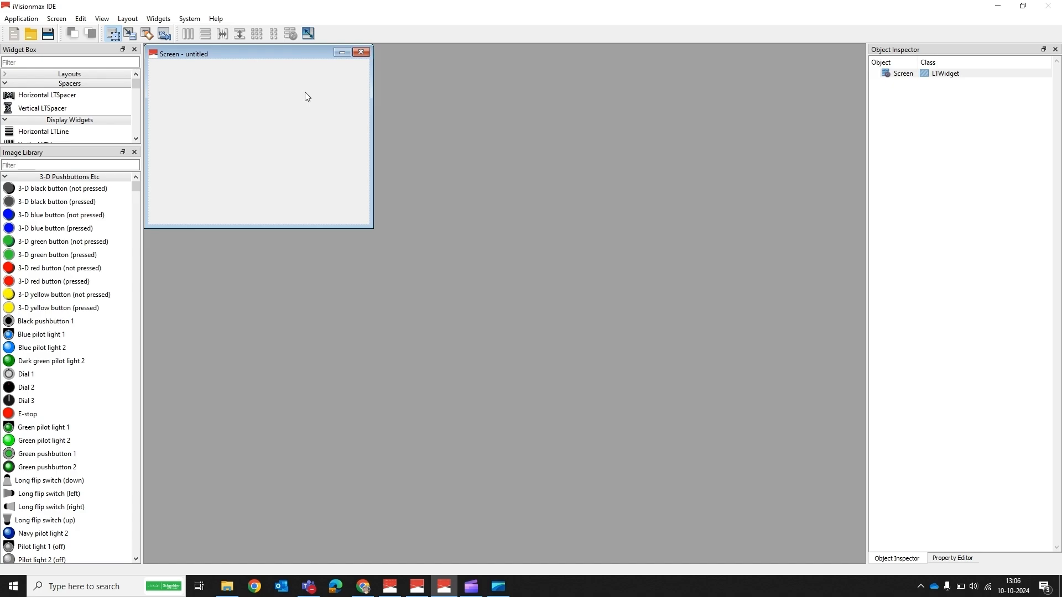
{"action": "key", "text": "ctrl+s"}
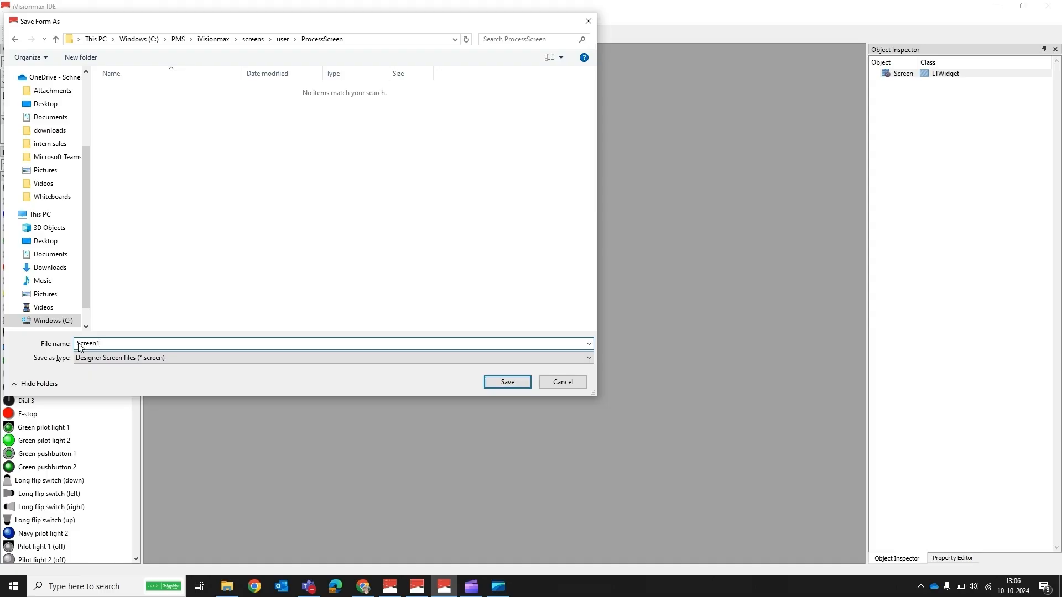
{"action": "left_click", "coordinate": [505, 383]}
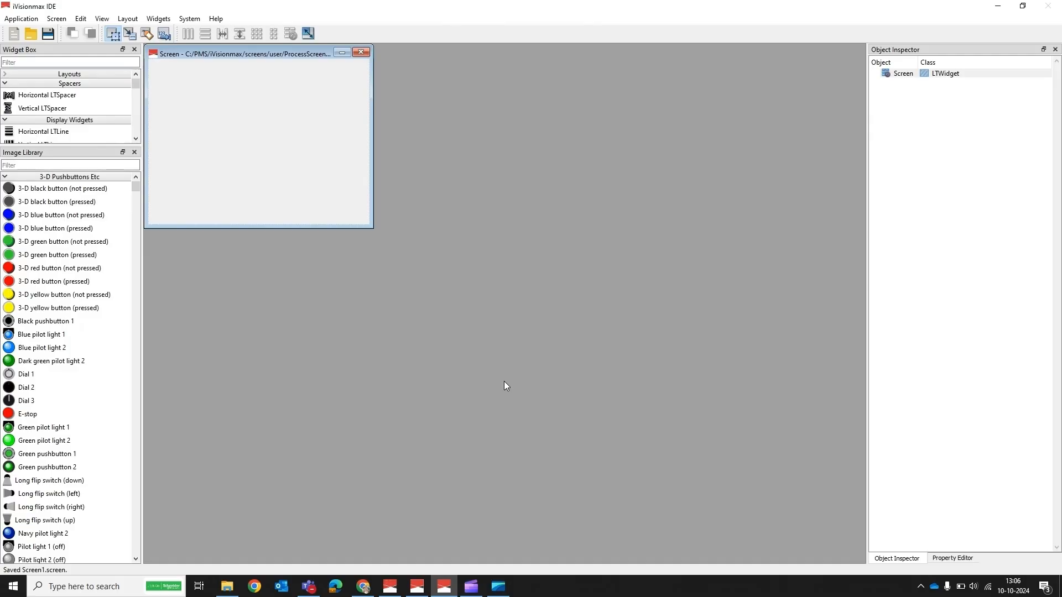
Set the screen's geometry to a width of 1920 and a height of 830.
{"action": "left_click", "coordinate": [953, 558]}
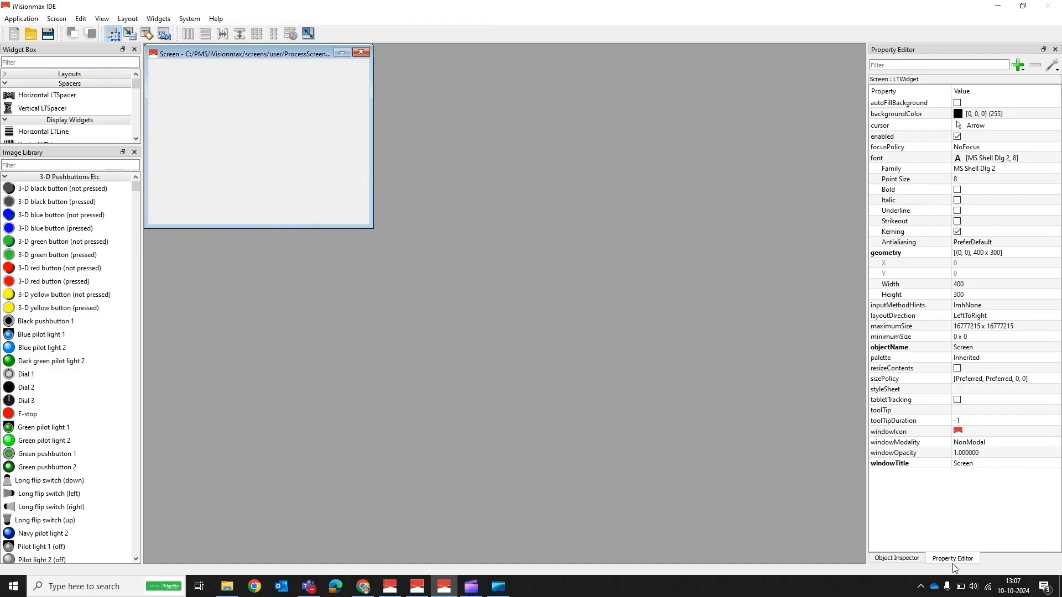
{"action": "left_click", "coordinate": [966, 285]}
{"action": "key", "text": "BackSpace"}
{"action": "type", "text": "1920"}
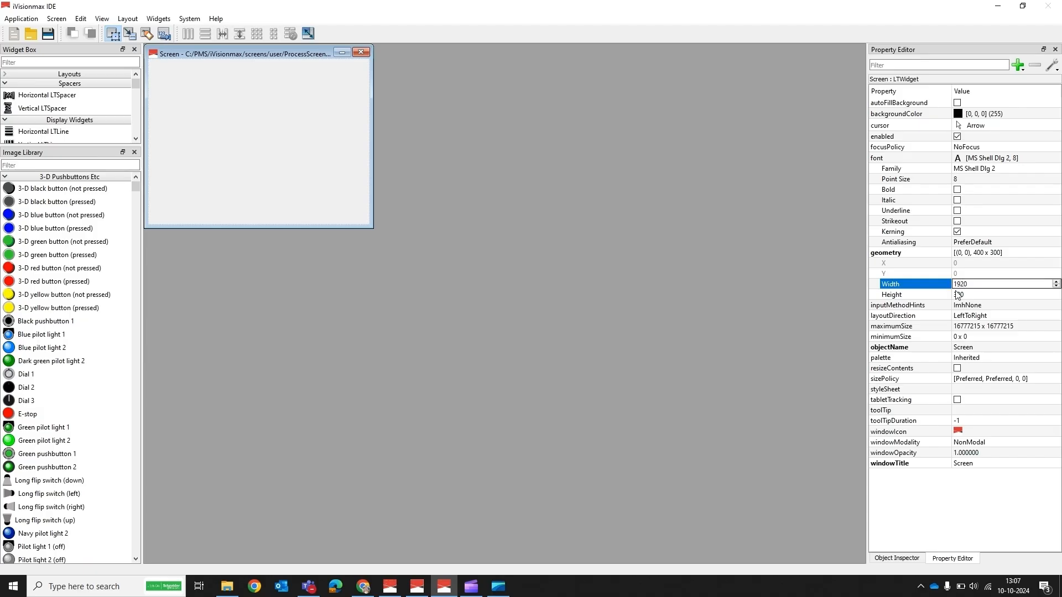
{"action": "left_click", "coordinate": [962, 295]}
{"action": "key", "text": "BackSpace"}
{"action": "type", "text": "830"}
{"action": "key", "text": "Return"}
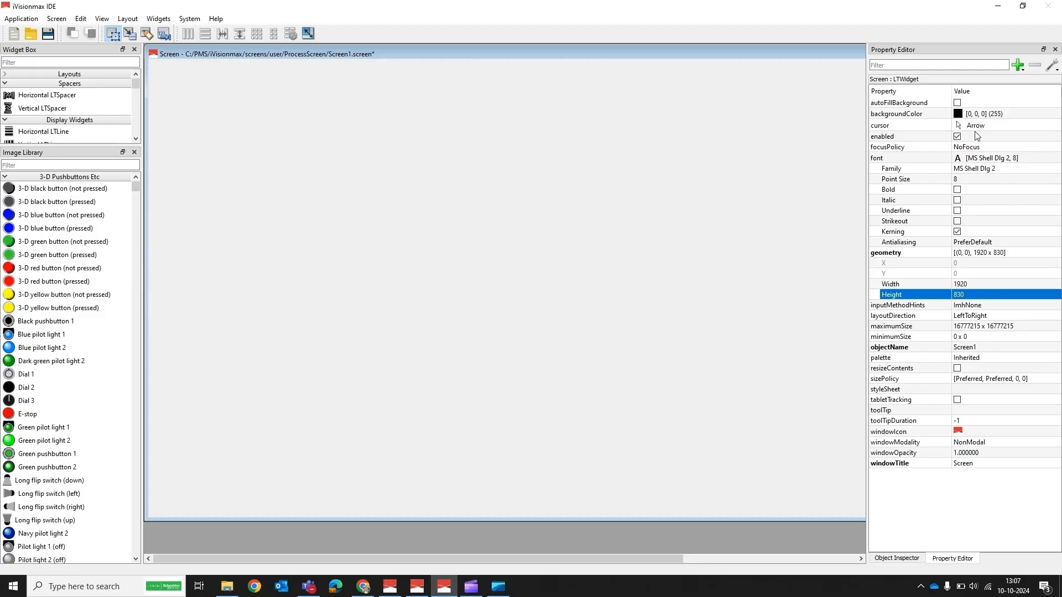
Set the screen's background color to white.
{"action": "left_click", "coordinate": [962, 114]}
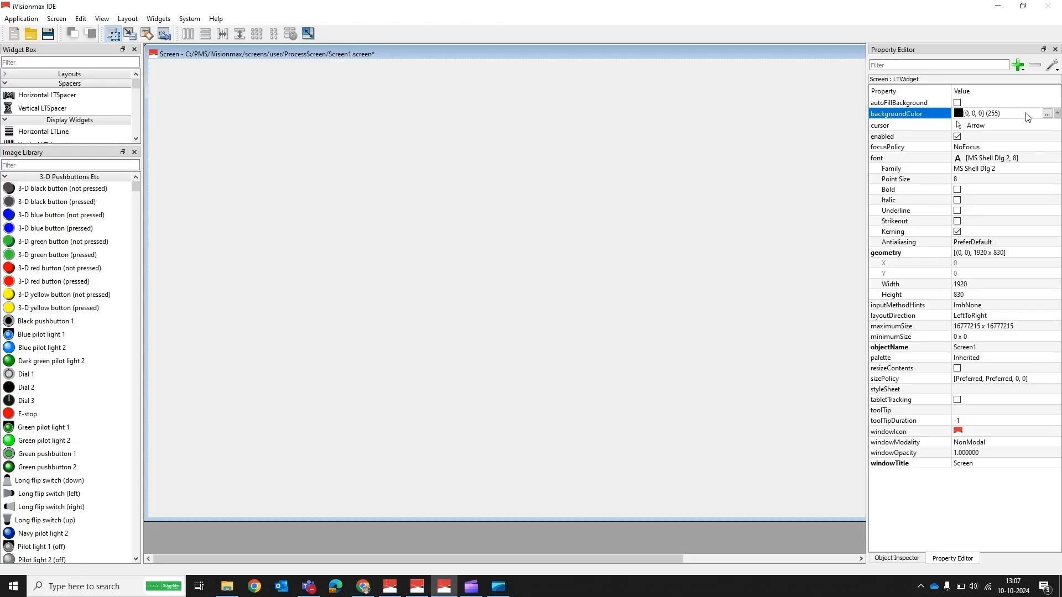
{"action": "left_click", "coordinate": [1047, 114]}
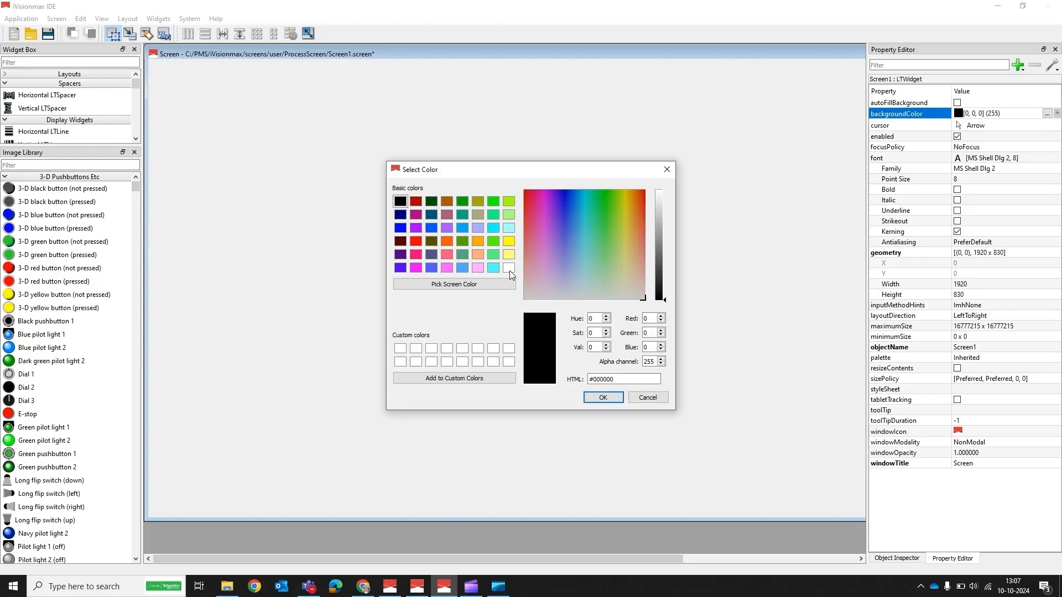
{"action": "double_click", "coordinate": [509, 268]}
Place an LTLabel in the screen's upper-left corner with the text PROCESS SCREEN 1 and widen it to about 350.
{"action": "left_click", "coordinate": [12, 58]}
{"action": "type", "text": "L"}
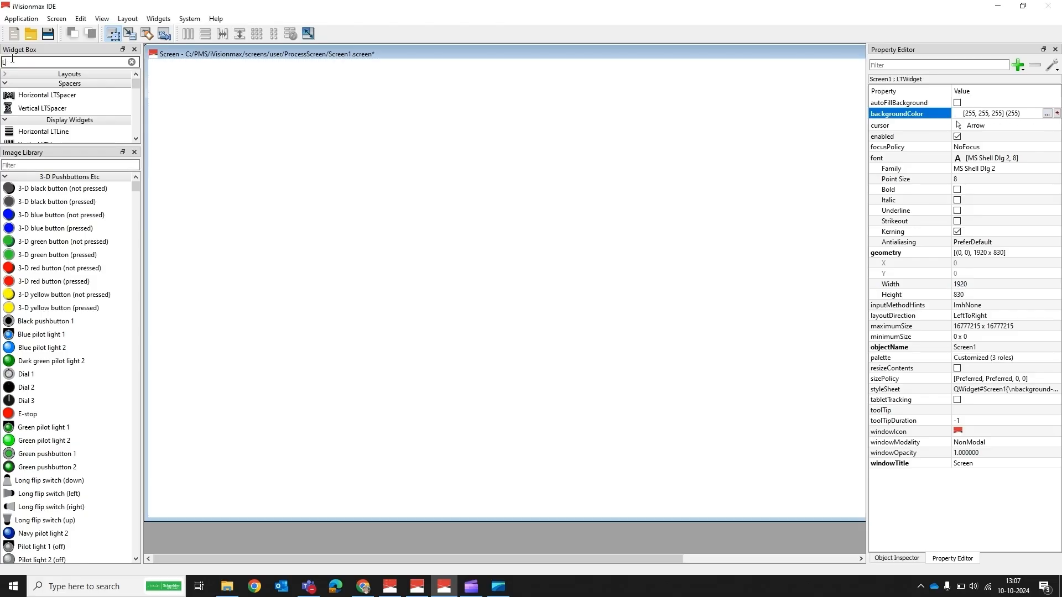
{"action": "type", "text": "TL"}
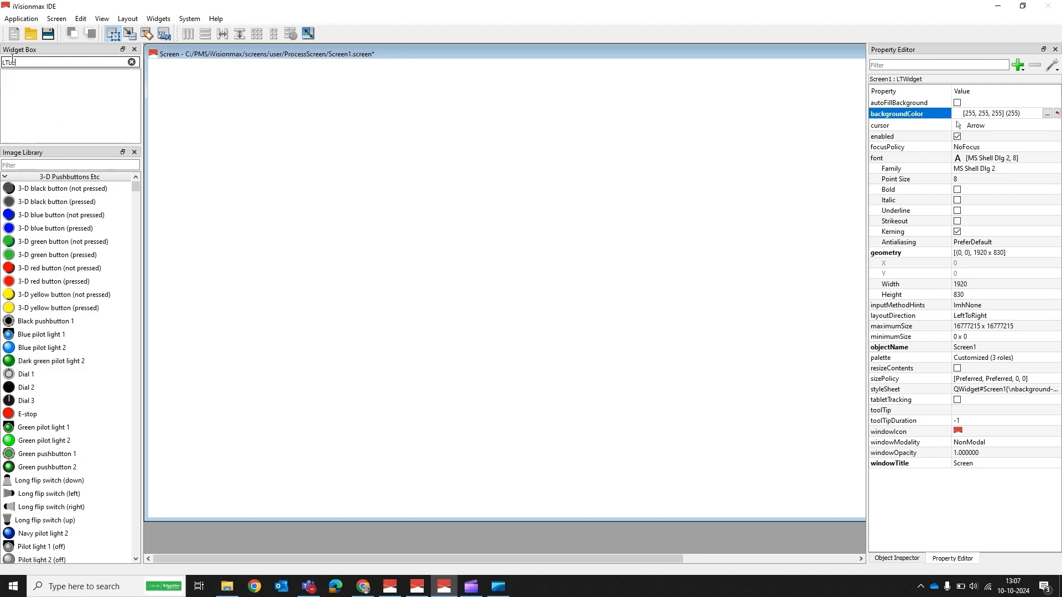
{"action": "mouse_move", "coordinate": [30, 122]}
{"action": "left_mouse_down"}
{"action": "mouse_move", "coordinate": [183, 91]}
{"action": "mouse_move", "coordinate": [161, 74]}
{"action": "left_mouse_up"}
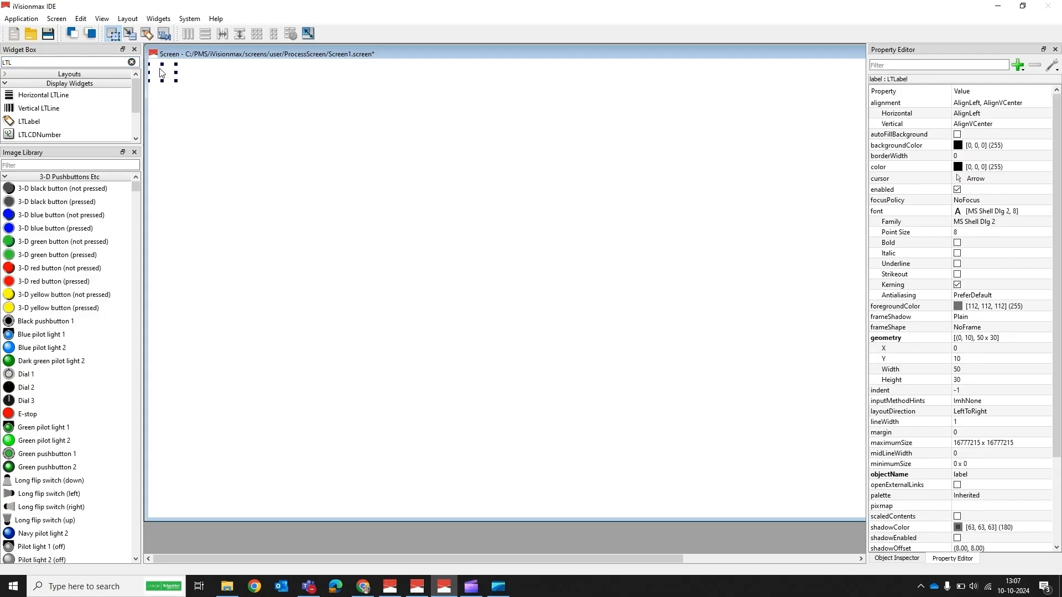
{"action": "double_click", "coordinate": [160, 73]}
{"action": "type", "text": "PROCESS SCREEN 1"}
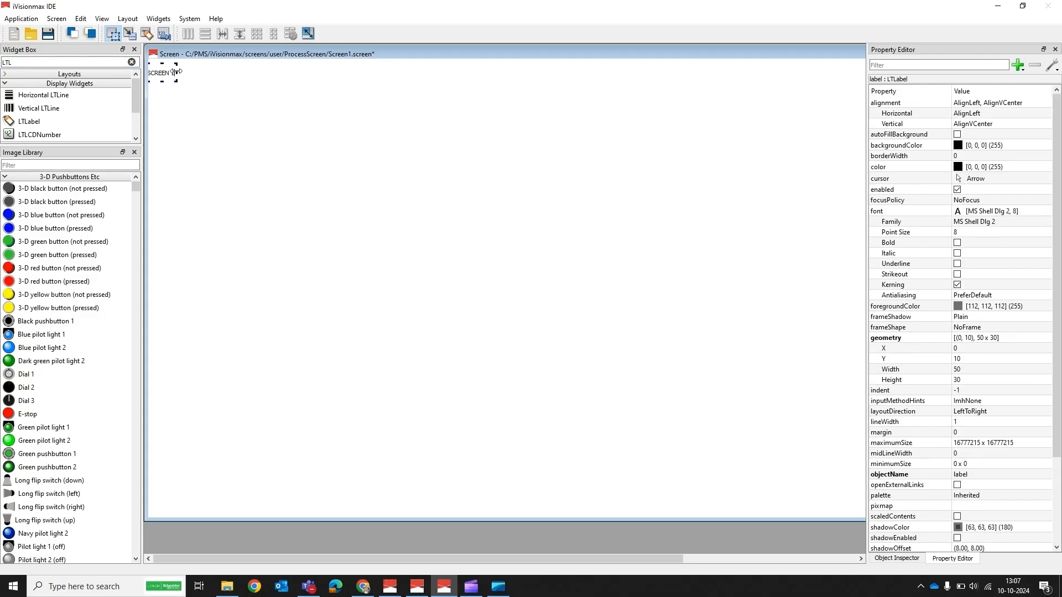
{"action": "left_click_drag", "start_coordinate": [176, 71], "coordinate": [343, 71]}
Set the label's horizontal alignment to AlignHCenter.
{"action": "left_click", "coordinate": [978, 115]}
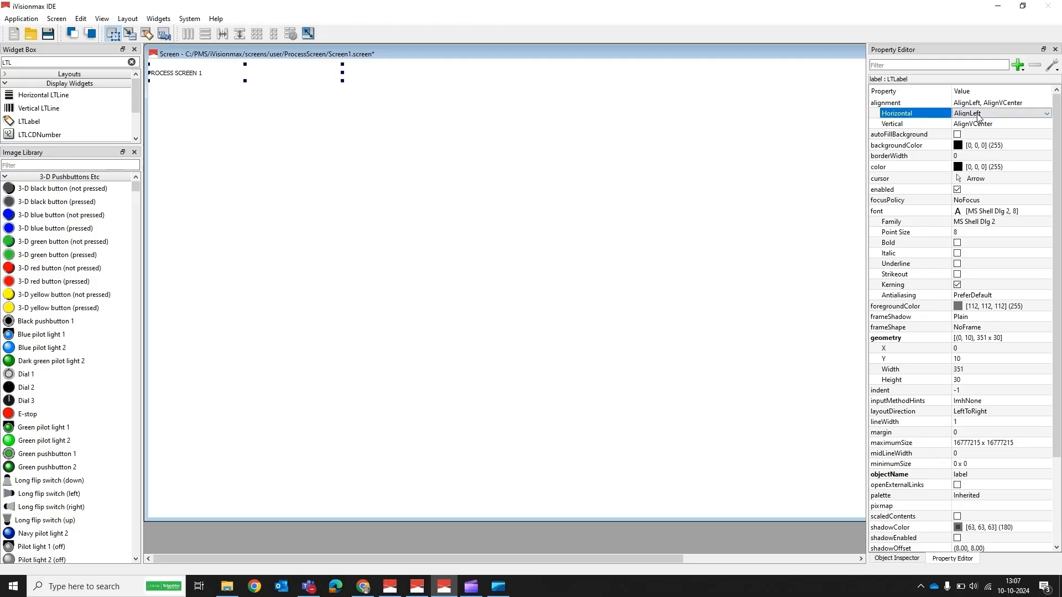
{"action": "left_click", "coordinate": [1044, 114]}
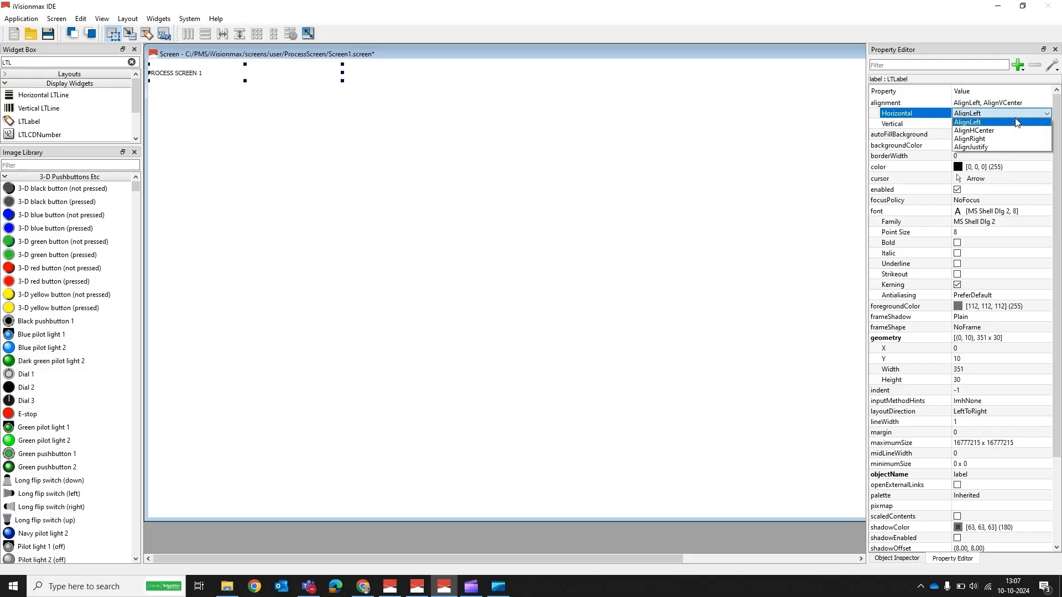
{"action": "left_click", "coordinate": [987, 132]}
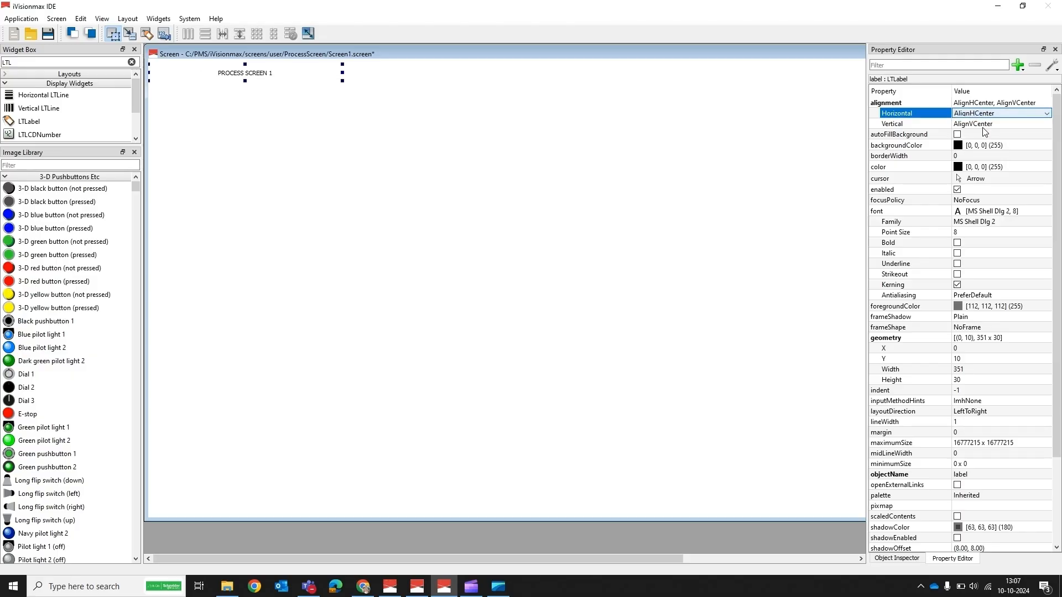
Give the label a dark blue background (#00007f) and a white text color.
{"action": "left_click", "coordinate": [961, 146]}
{"action": "left_click", "coordinate": [1038, 146]}
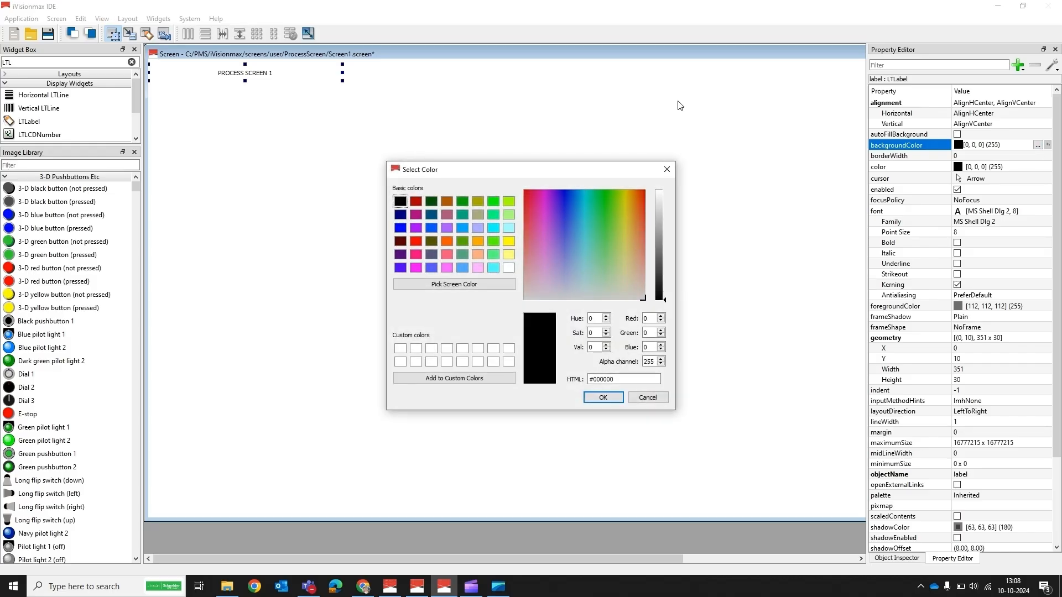
{"action": "left_click", "coordinate": [400, 214]}
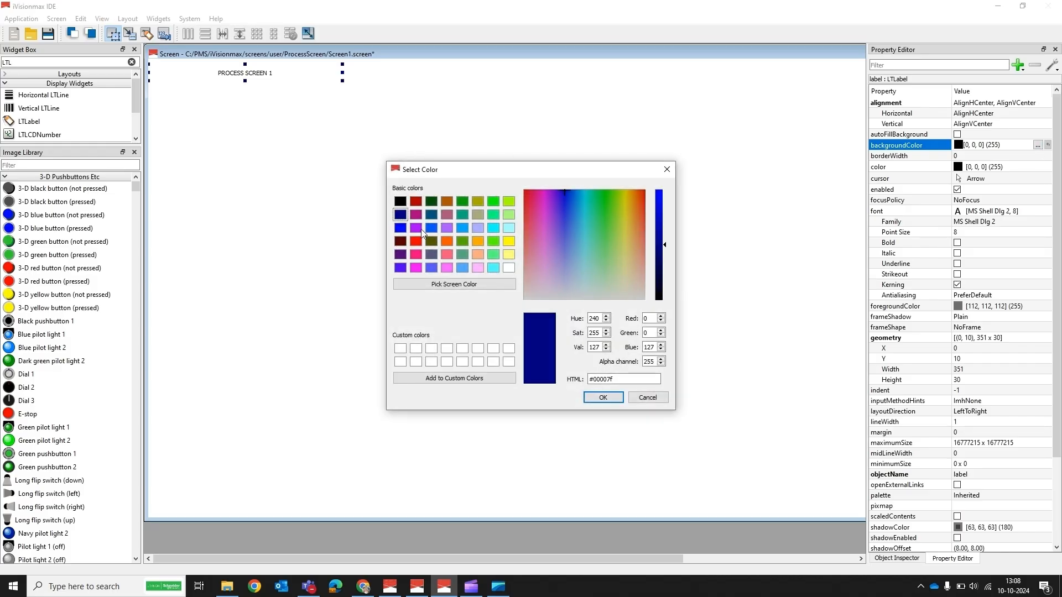
{"action": "left_click", "coordinate": [603, 398]}
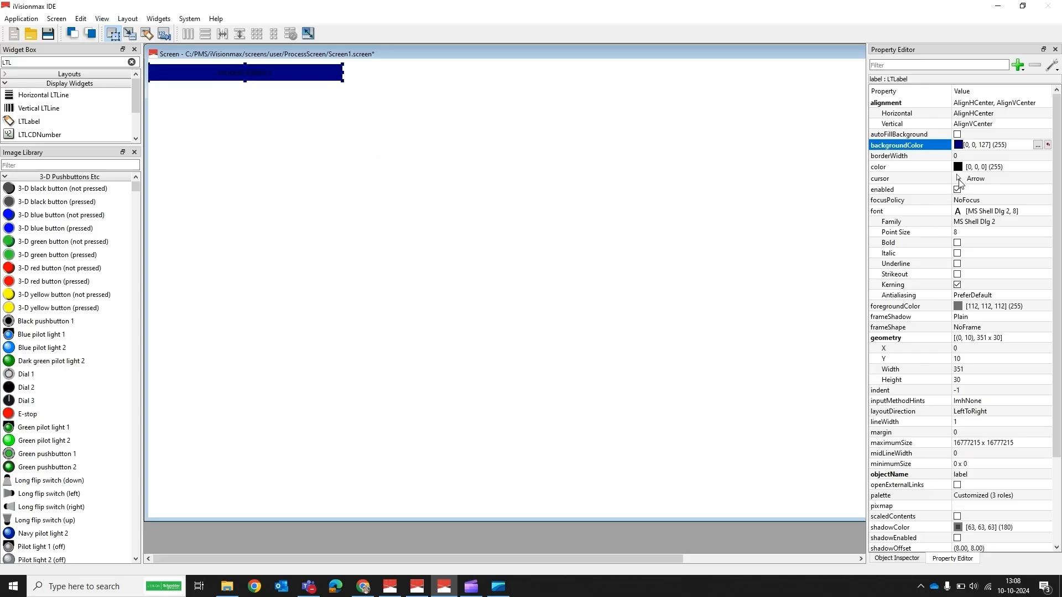
{"action": "left_click", "coordinate": [959, 167]}
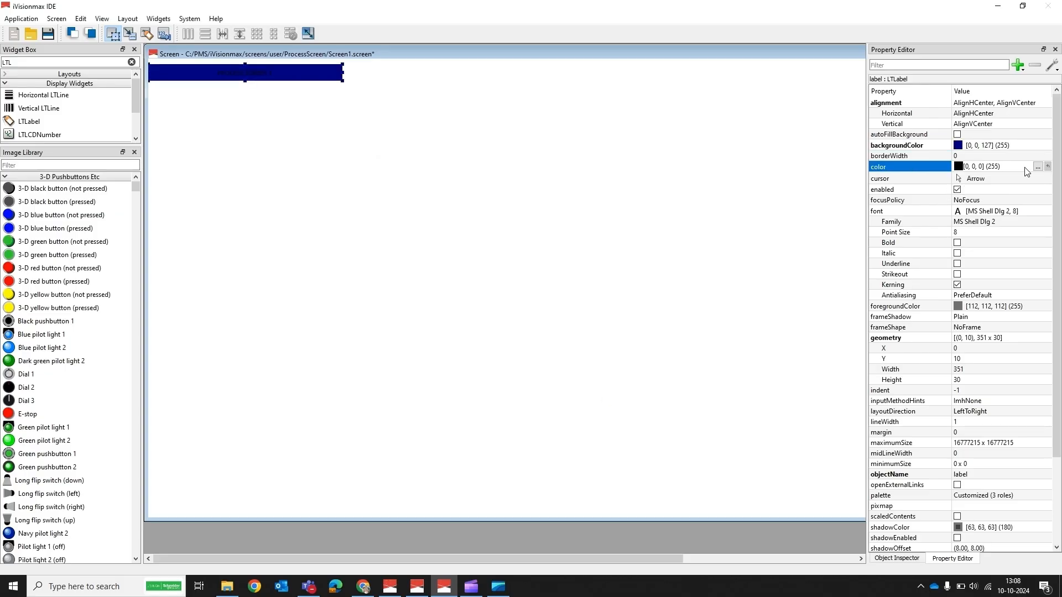
{"action": "left_click", "coordinate": [1038, 166]}
{"action": "left_click", "coordinate": [509, 268]}
{"action": "left_click", "coordinate": [603, 398]}
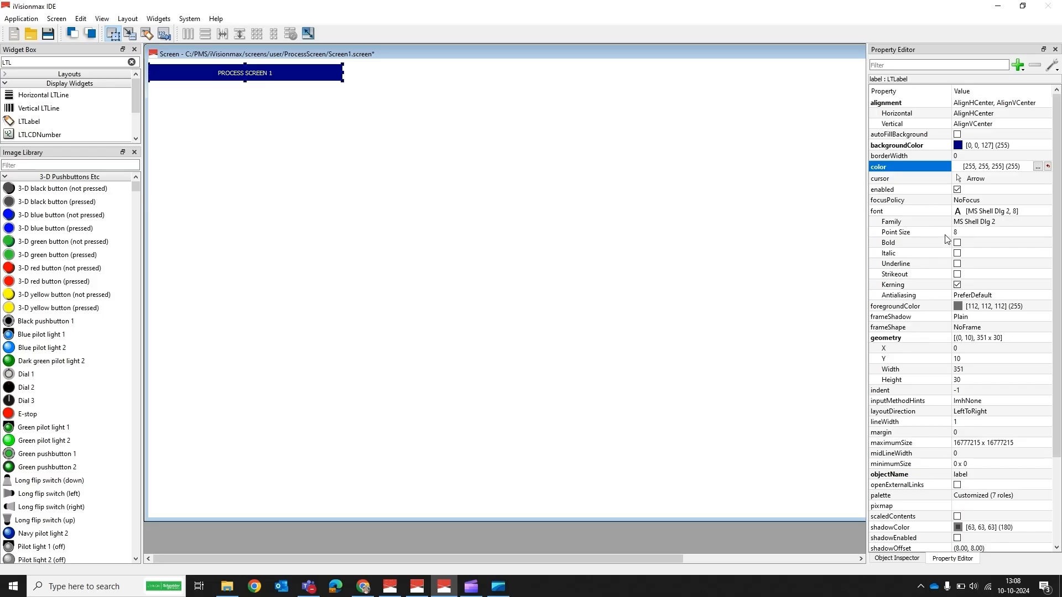
Set the label's font to point size 16 and bold.
{"action": "left_click", "coordinate": [963, 231]}
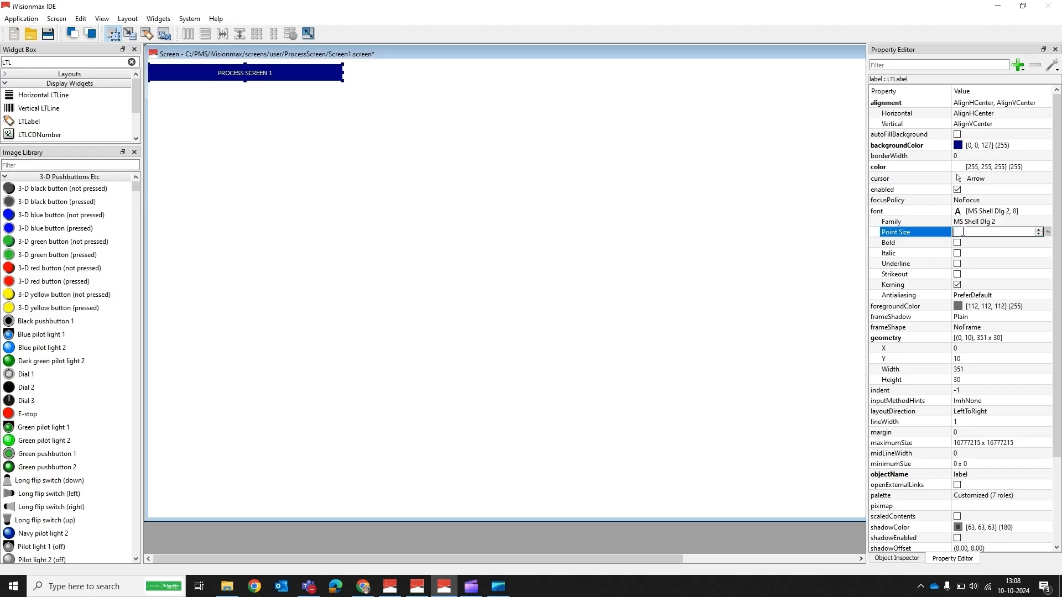
{"action": "type", "text": "16"}
{"action": "key", "text": "Return"}
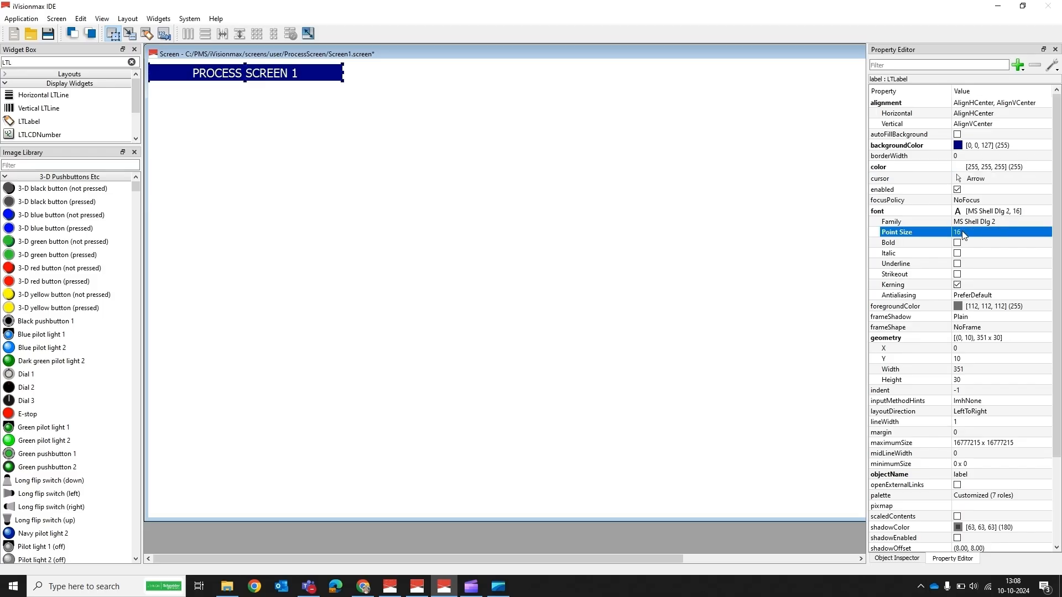
{"action": "left_click", "coordinate": [956, 243]}
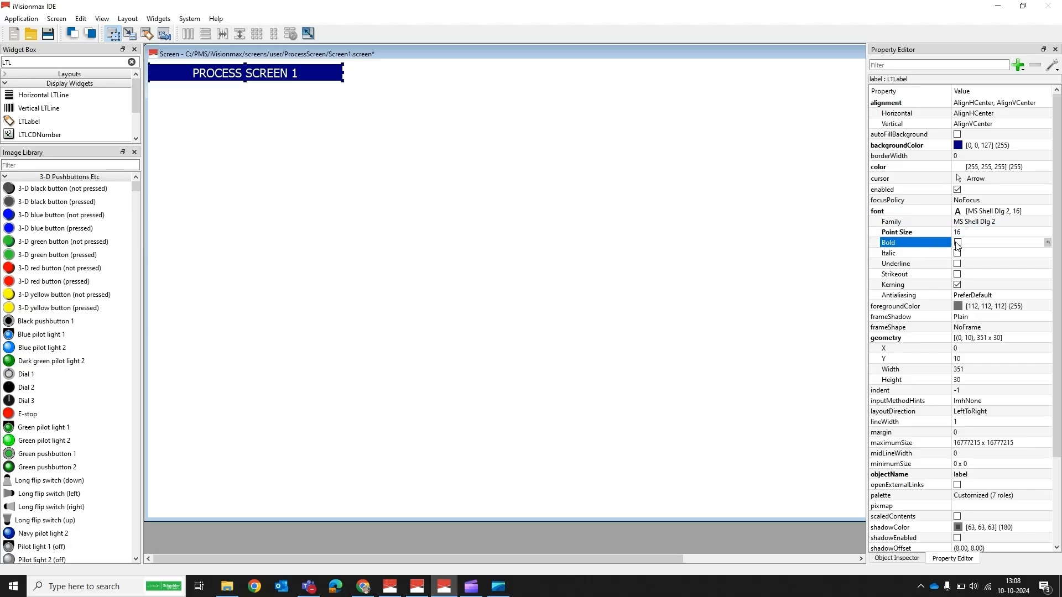
{"action": "left_click", "coordinate": [958, 243]}
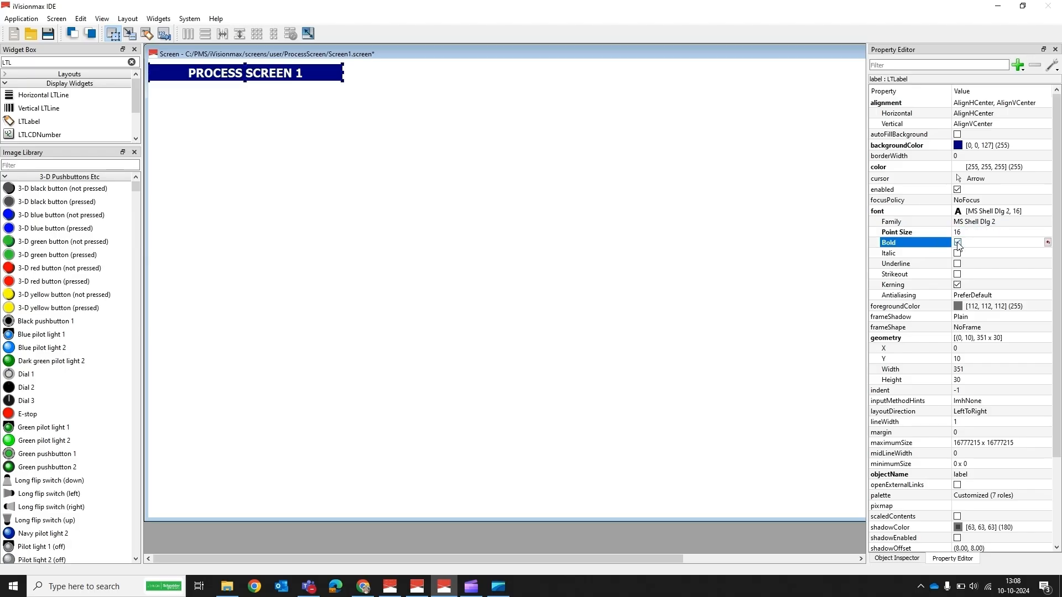
Set the label's width to 1920 so that it spans the whole screen, and deselect it.
{"action": "left_click", "coordinate": [967, 370]}
{"action": "type", "text": "192"}
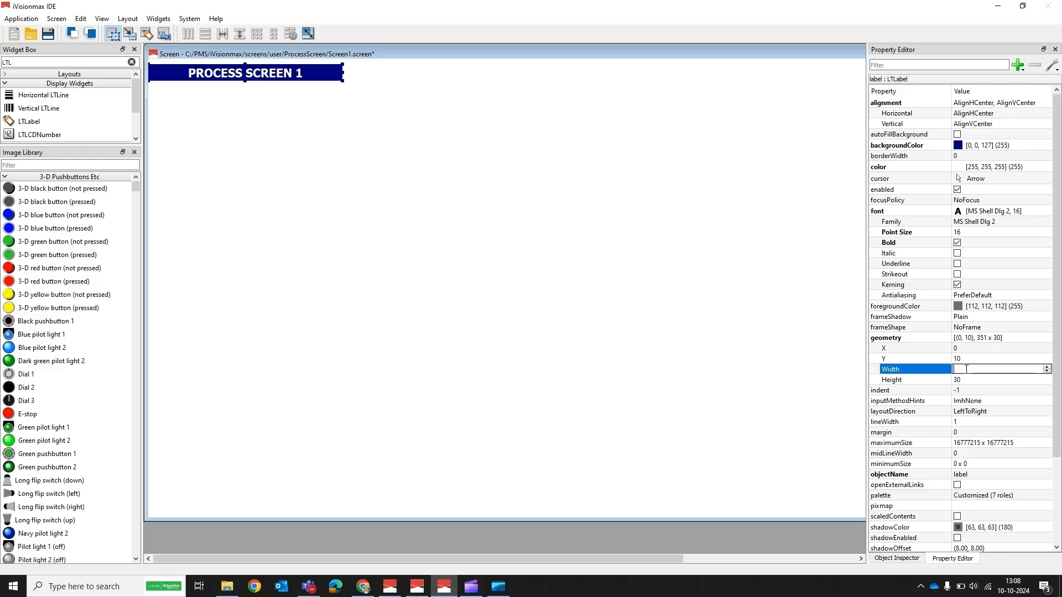
{"action": "type", "text": "0"}
{"action": "key", "text": "Return"}
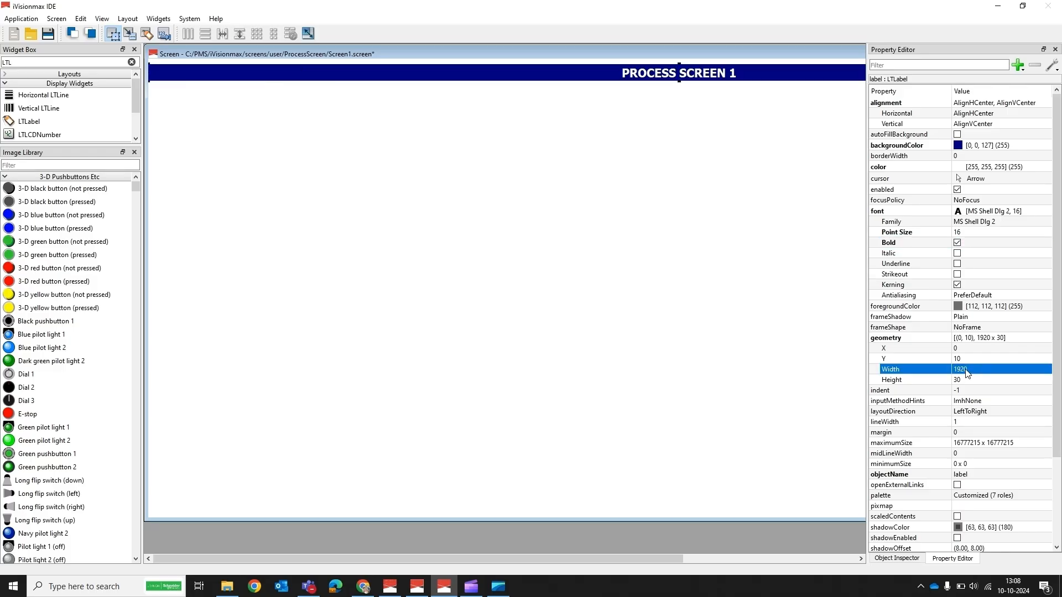
{"action": "left_click", "coordinate": [499, 176]}
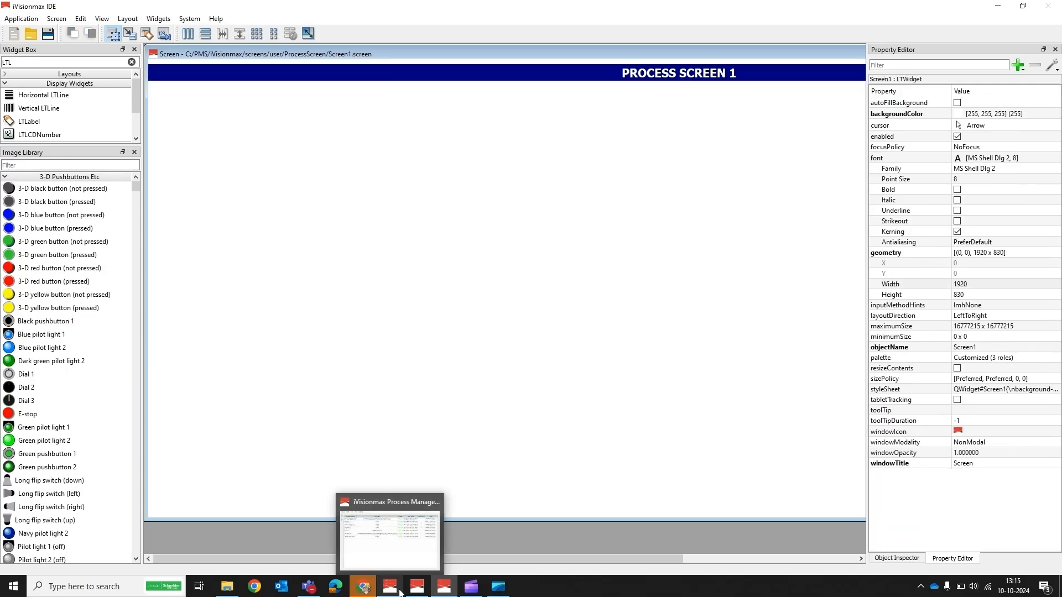
Switch to the SMARTCOMM PMS application, minimize its Welcome window and open the plant view model configuration.
{"action": "mouse_move", "coordinate": [417, 588]}
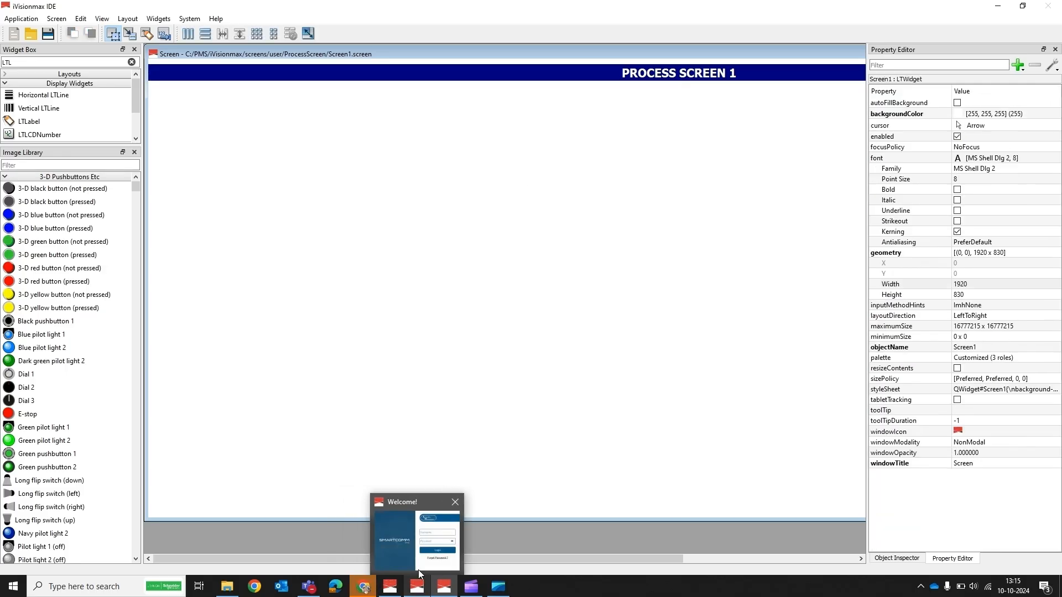
{"action": "left_click", "coordinate": [415, 550]}
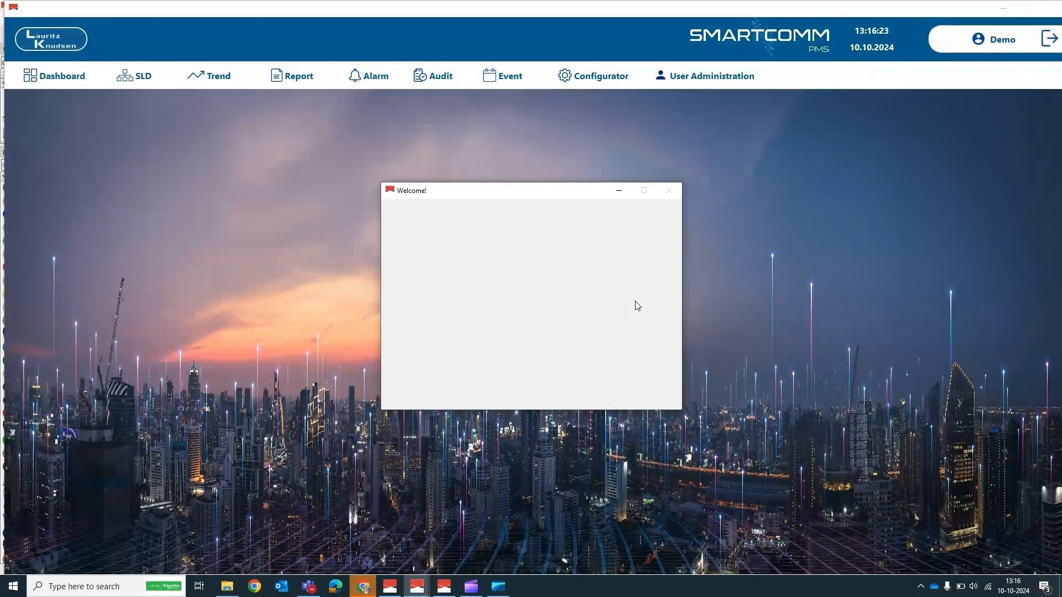
{"action": "left_click", "coordinate": [617, 191]}
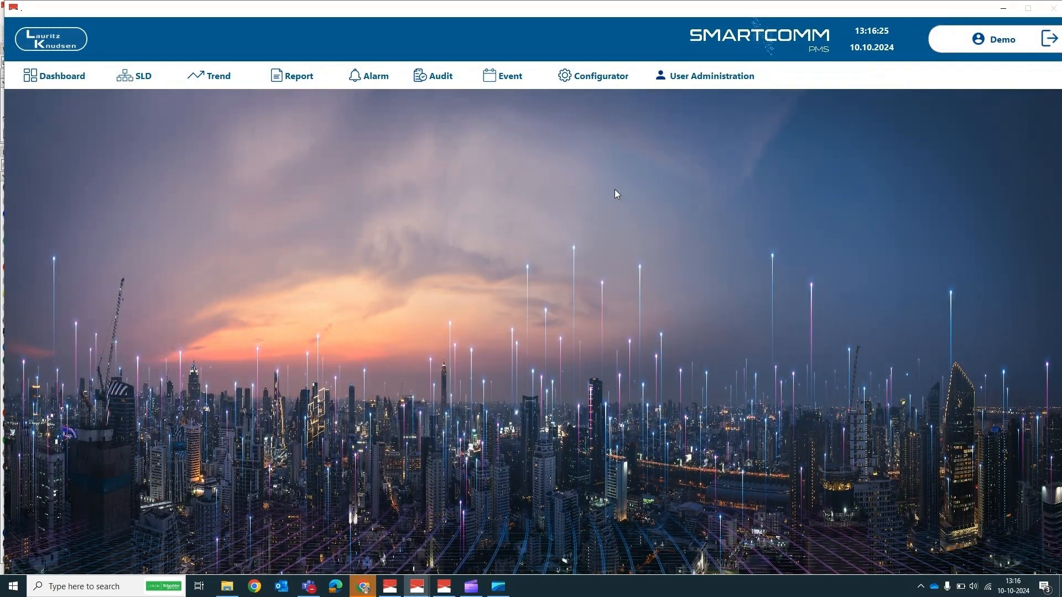
{"action": "left_click", "coordinate": [575, 77]}
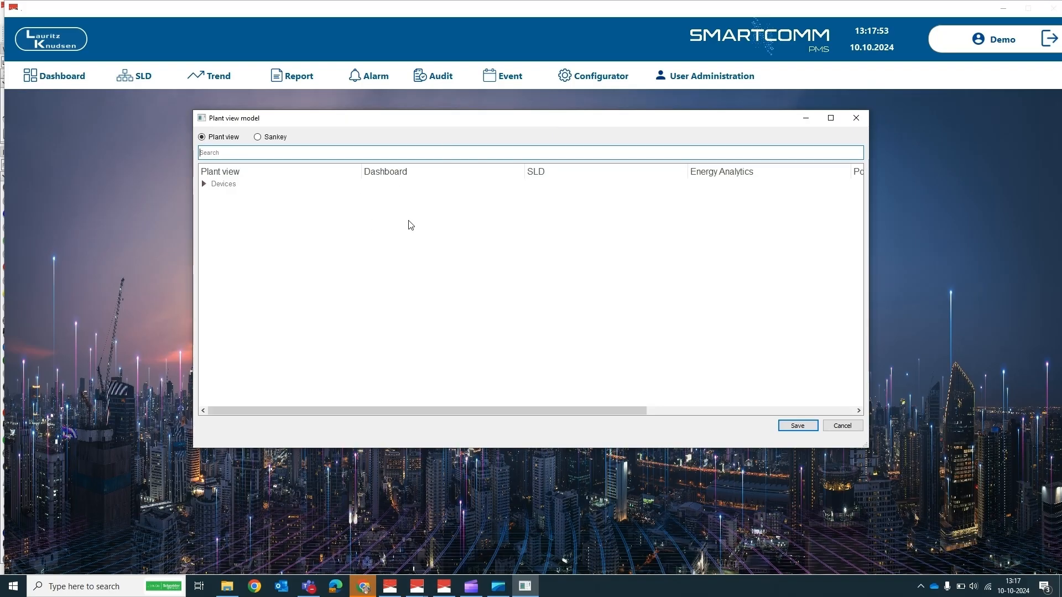
Create a parent node named ProcessScreen in the plant view.
{"action": "right_click", "coordinate": [417, 222]}
{"action": "left_click", "coordinate": [443, 230]}
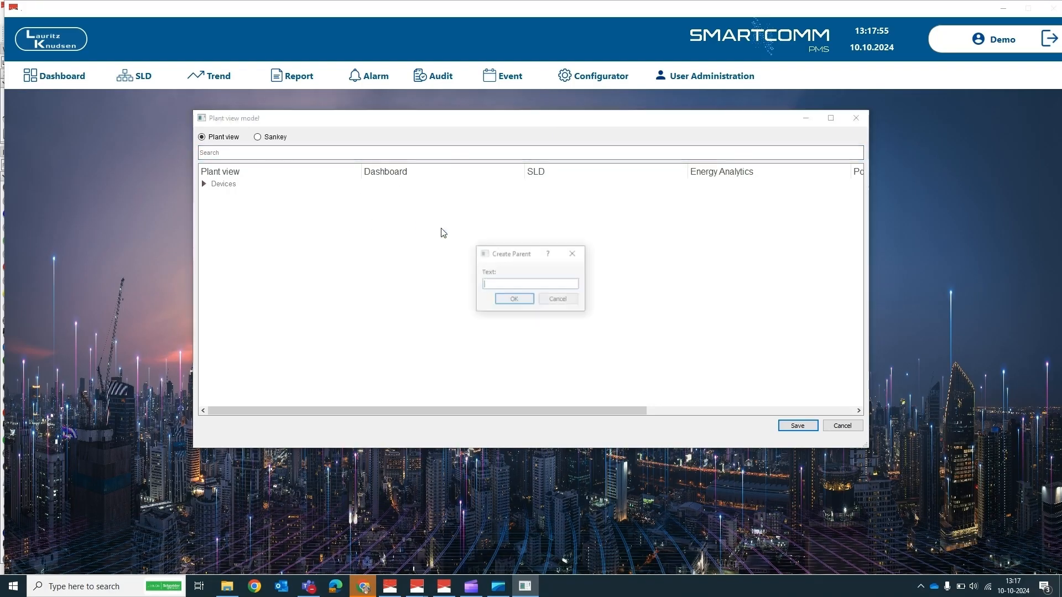
{"action": "type", "text": "ProcessScreen"}
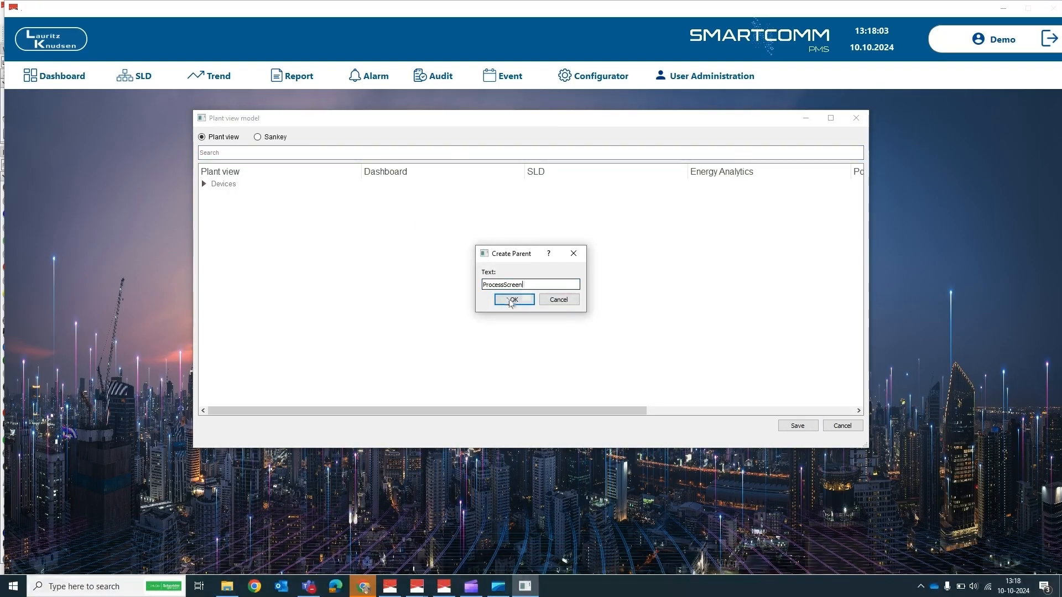
{"action": "left_click", "coordinate": [512, 300]}
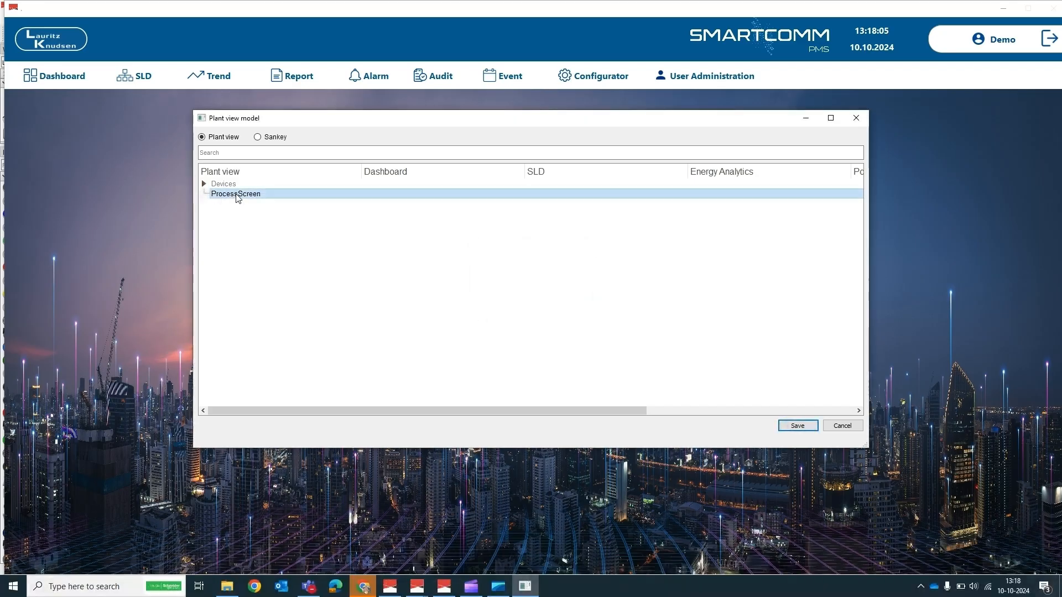
Add a child node named Screen1 under the ProcessScreen node and expand the parent to select it.
{"action": "right_click", "coordinate": [237, 197]}
{"action": "left_click", "coordinate": [269, 207]}
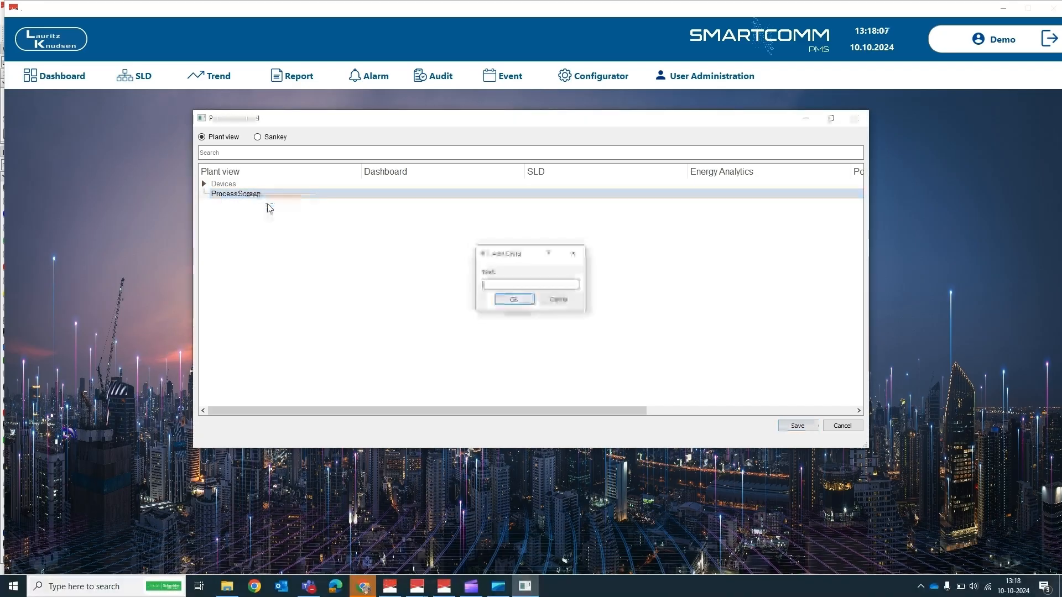
{"action": "type", "text": "Screen1"}
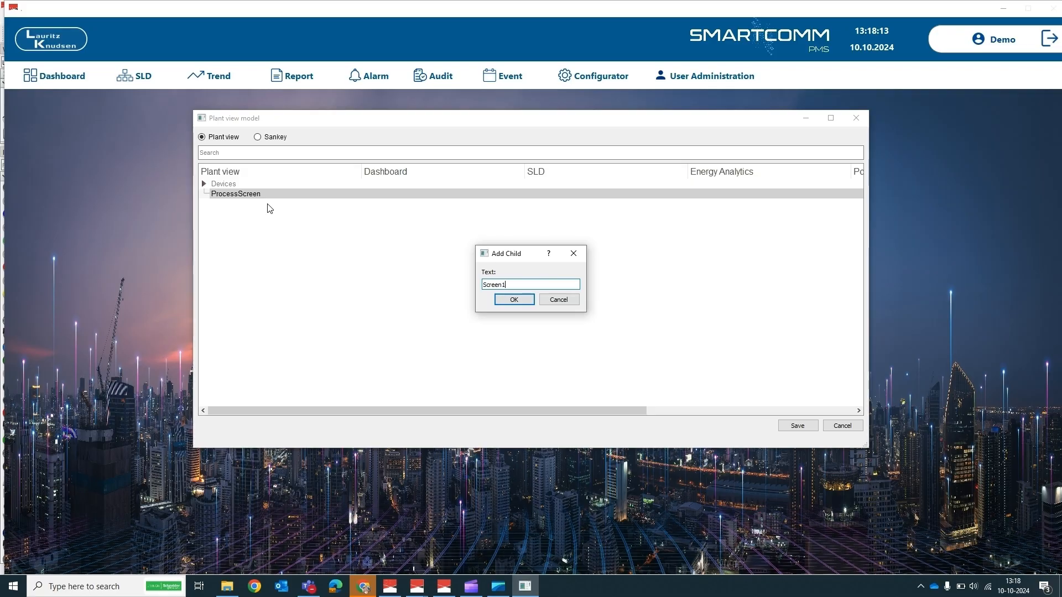
{"action": "left_click", "coordinate": [514, 301]}
{"action": "left_click", "coordinate": [204, 194]}
{"action": "left_click", "coordinate": [233, 205]}
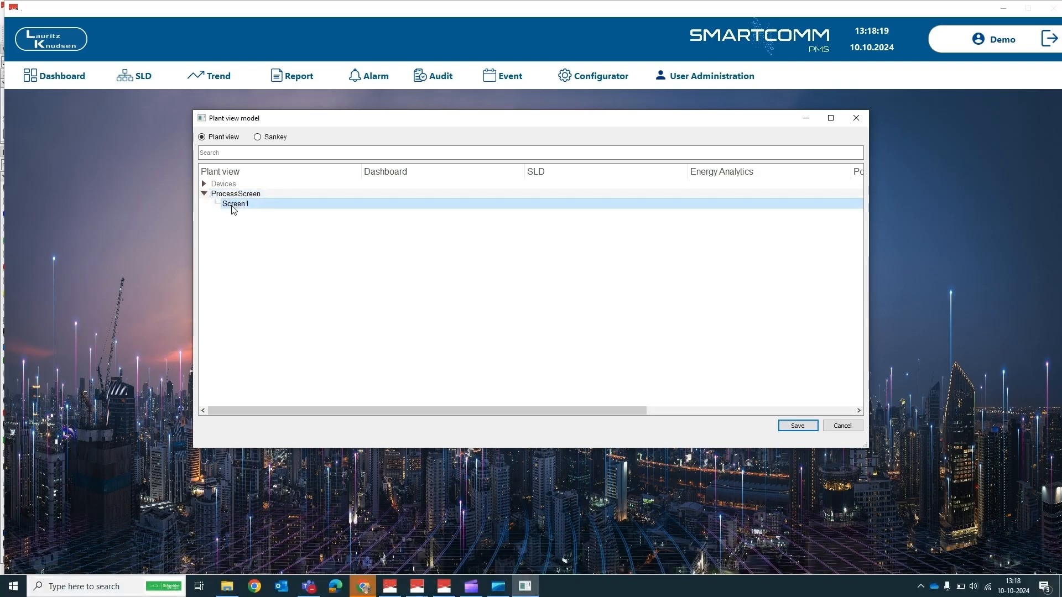
Link Screen1.screen from the user/ProcessScreen folder to the Screen1 node as its dashboard screen.
{"action": "right_click", "coordinate": [233, 209]}
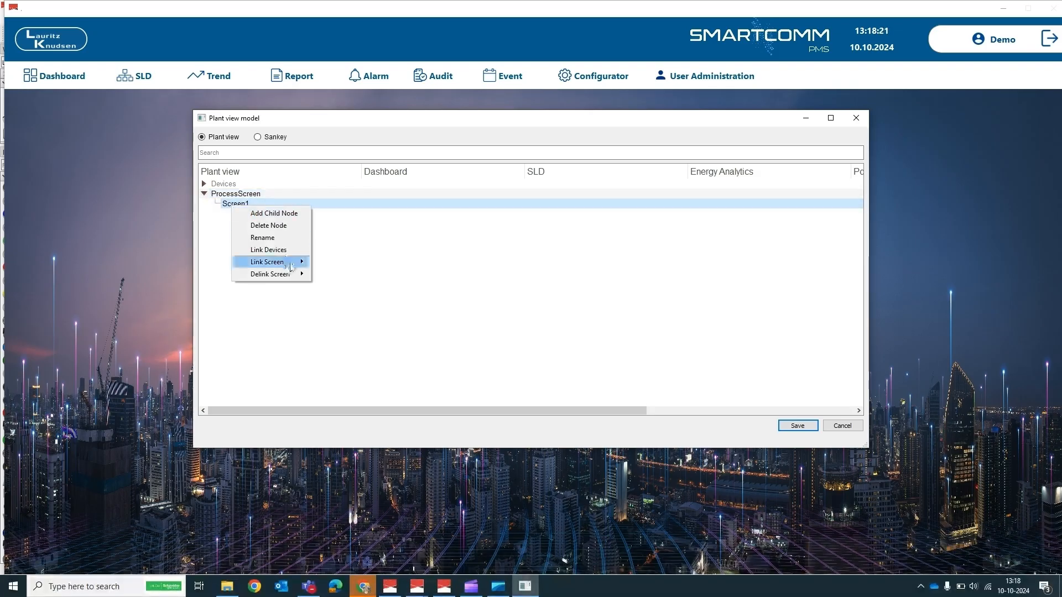
{"action": "mouse_move", "coordinate": [299, 267]}
{"action": "left_click", "coordinate": [346, 263]}
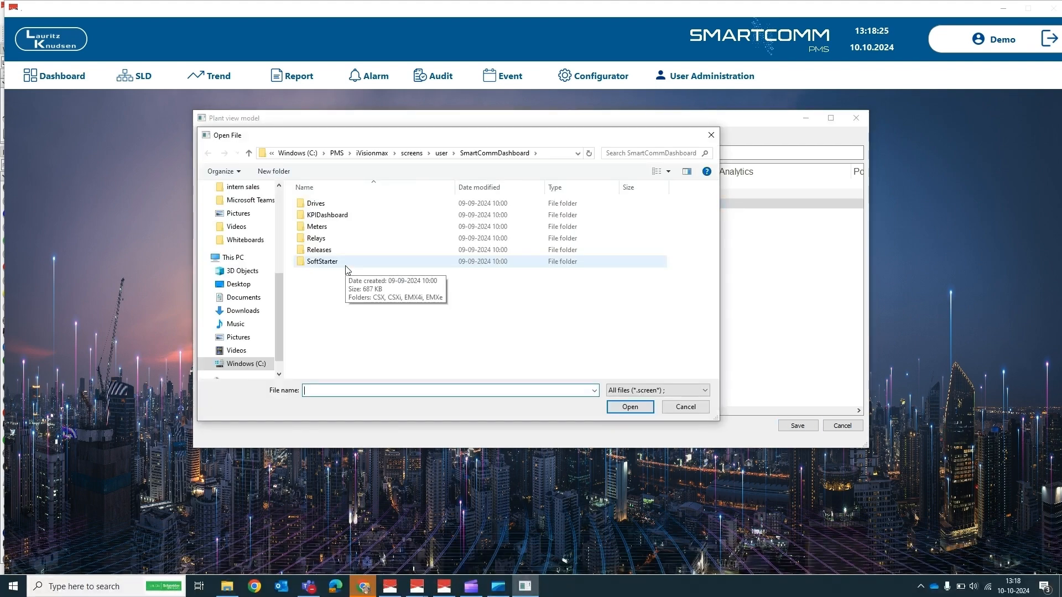
{"action": "left_click", "coordinate": [441, 153]}
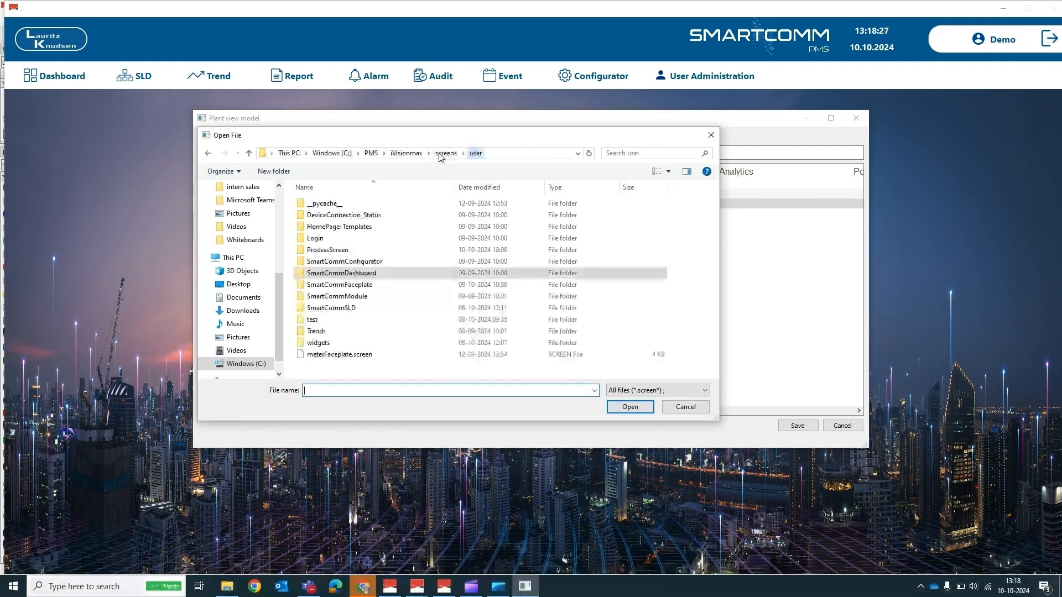
{"action": "double_click", "coordinate": [327, 254]}
{"action": "left_click", "coordinate": [317, 206]}
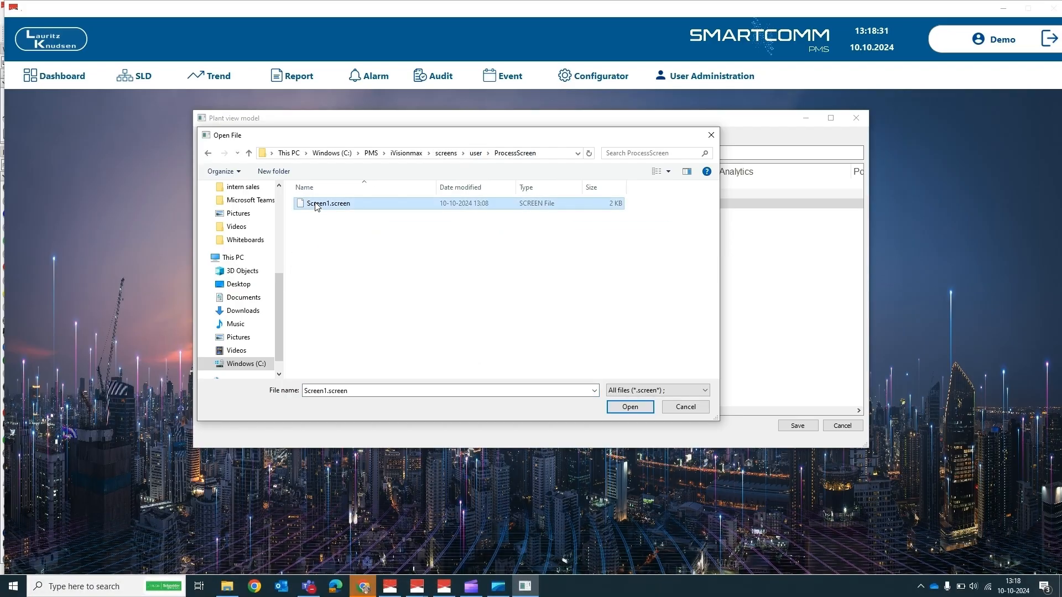
{"action": "left_click", "coordinate": [626, 409]}
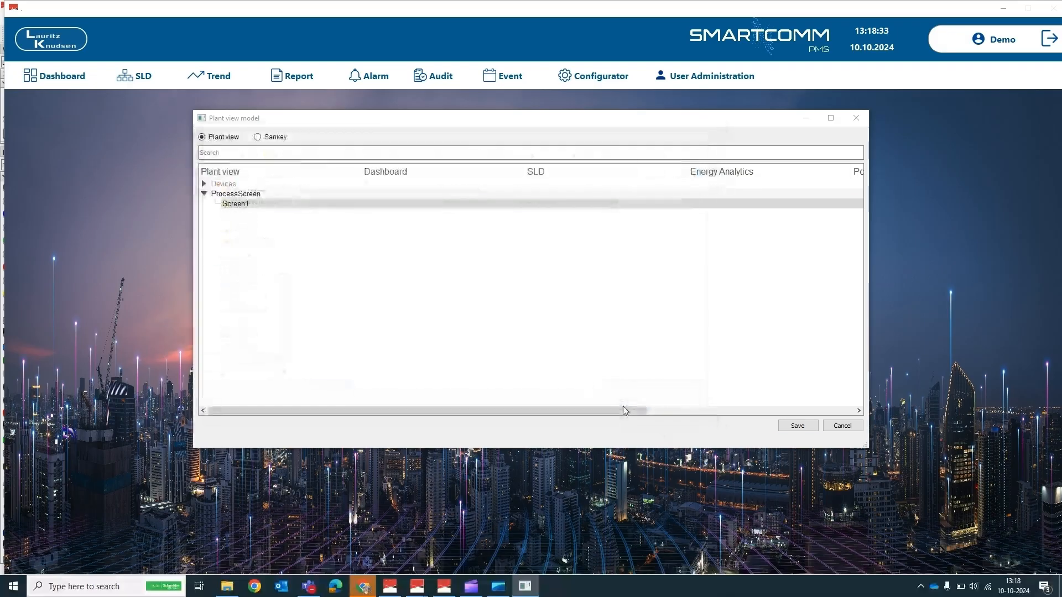
Save the plant view model, confirm the changes and close its window.
{"action": "left_click", "coordinate": [797, 425]}
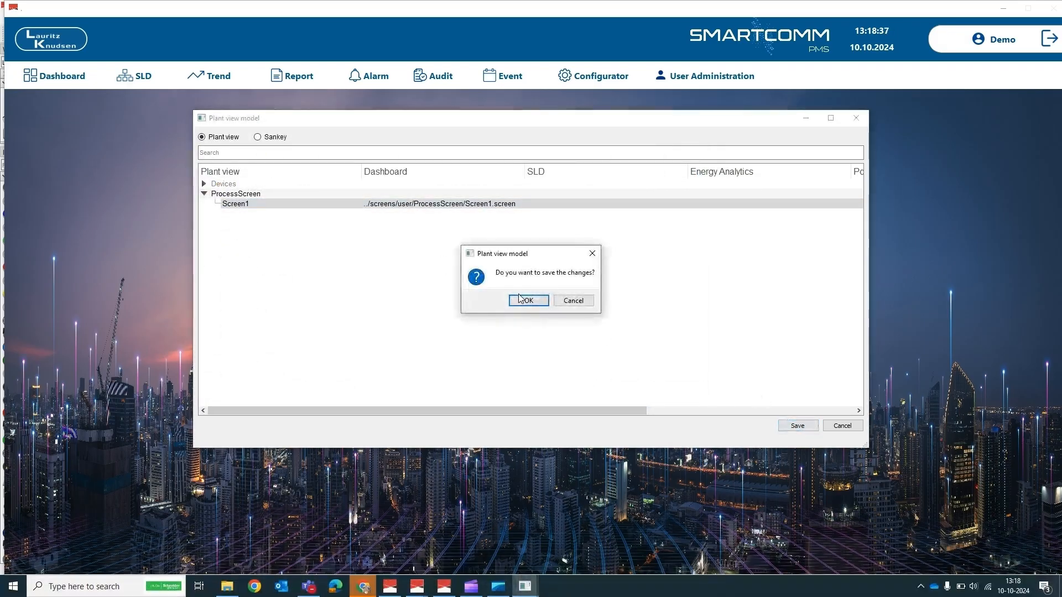
{"action": "left_click", "coordinate": [528, 301]}
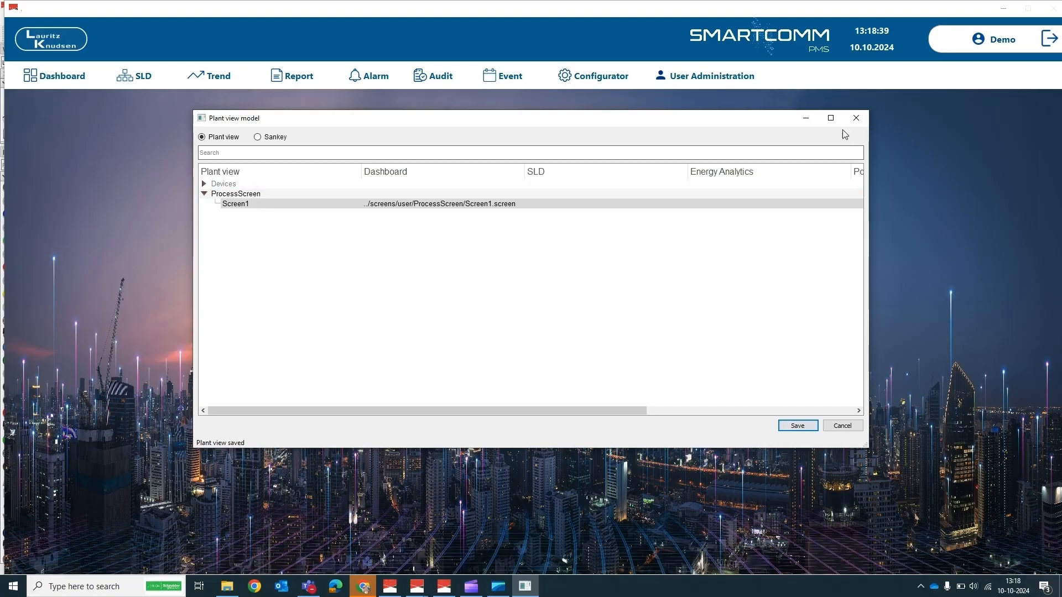
{"action": "left_click", "coordinate": [855, 118]}
Refresh the dashboard's plant tree and open Screen1 under ProcessScreen to check the linked screen.
{"action": "left_click", "coordinate": [186, 84]}
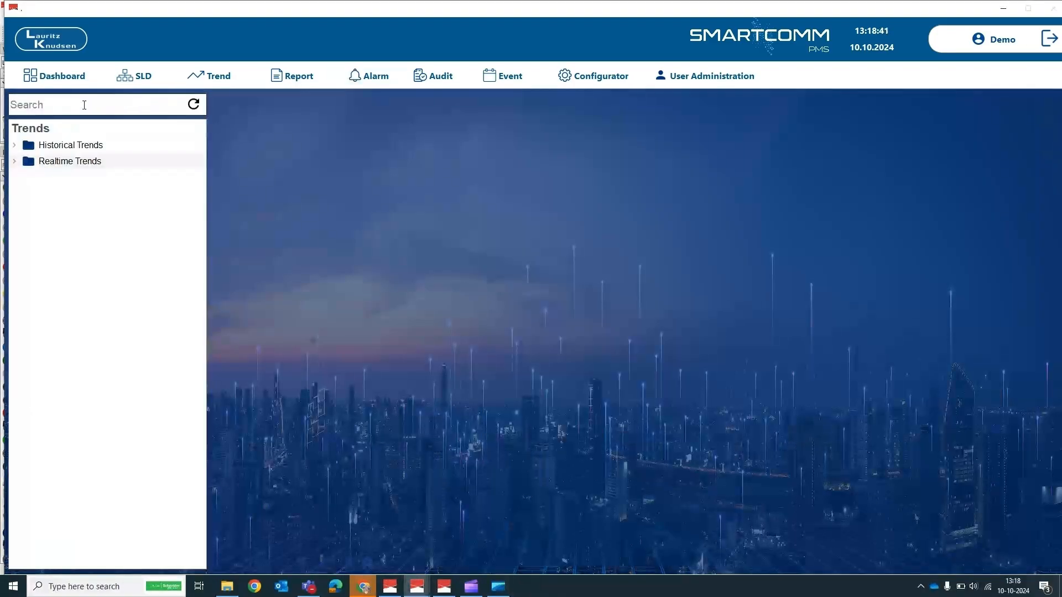
{"action": "left_click", "coordinate": [31, 78]}
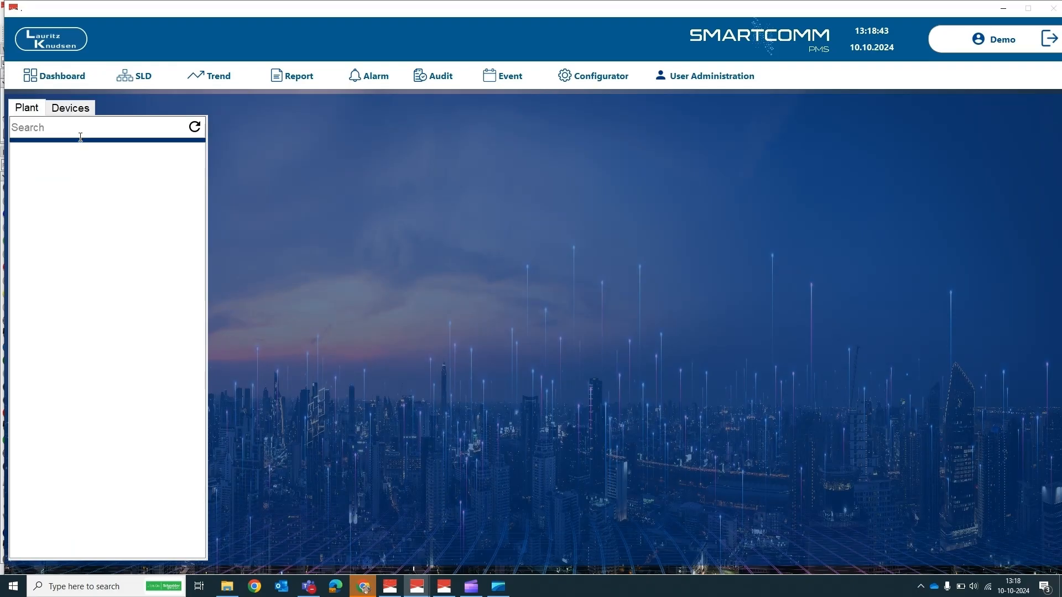
{"action": "left_click", "coordinate": [193, 129]}
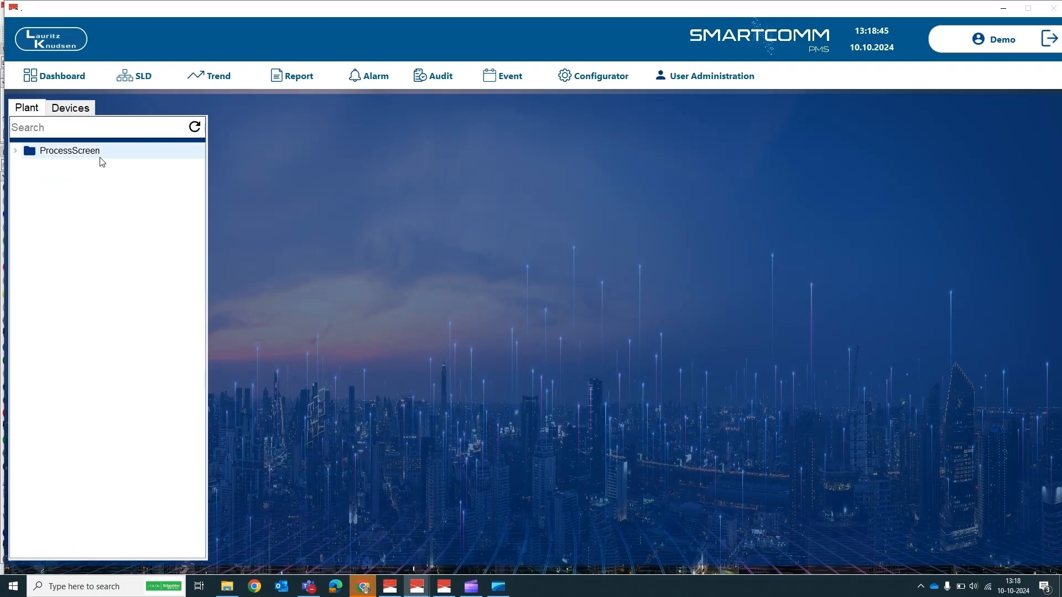
{"action": "left_click", "coordinate": [17, 151]}
{"action": "left_click", "coordinate": [55, 167]}
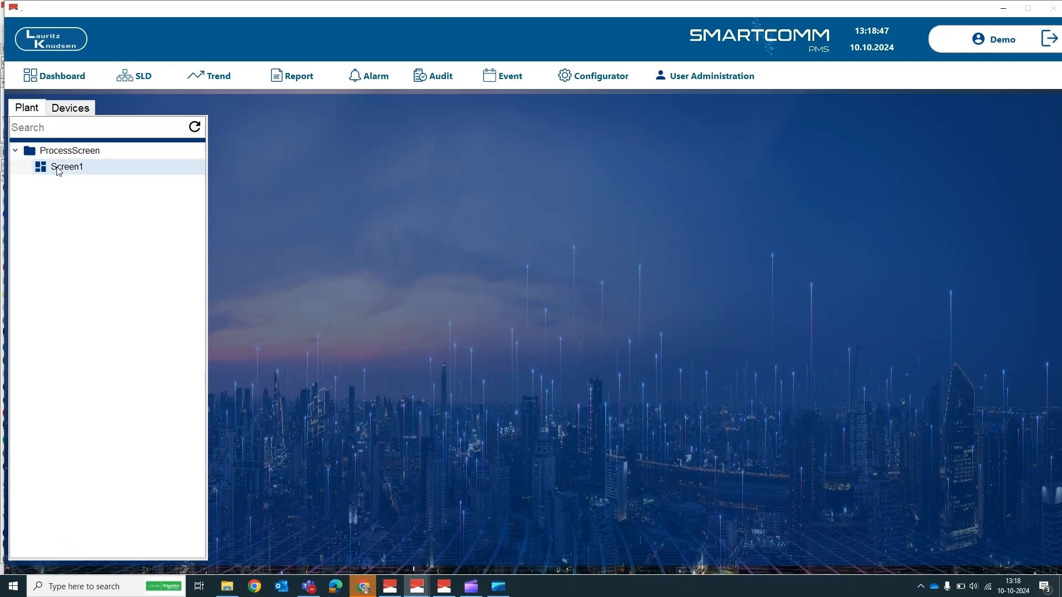
{"action": "left_click", "coordinate": [310, 223]}
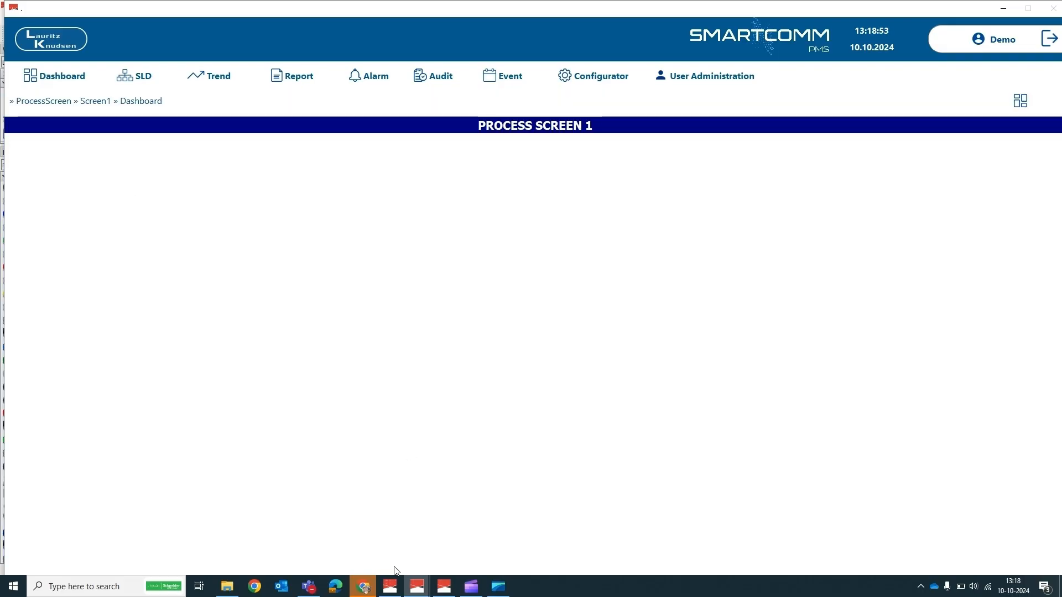
Switch to iVisionmax IDE and place a blower image with Magnetic flowmeter 3 beside it on Screen1 from the image library.
{"action": "mouse_move", "coordinate": [455, 592]}
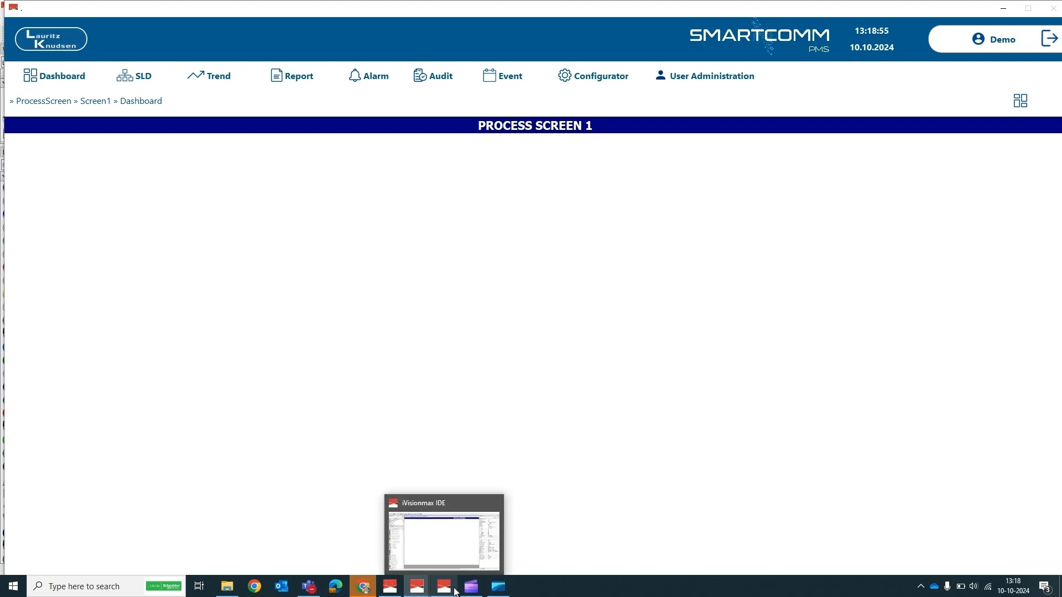
{"action": "left_click", "coordinate": [453, 564]}
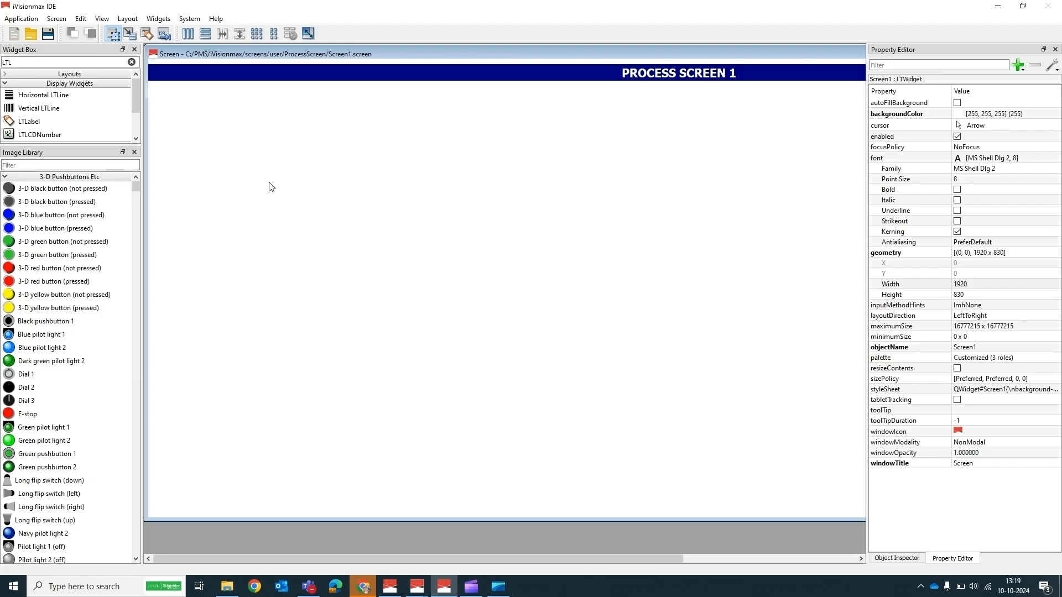
{"action": "left_click", "coordinate": [33, 166]}
{"action": "type", "text": "magne"}
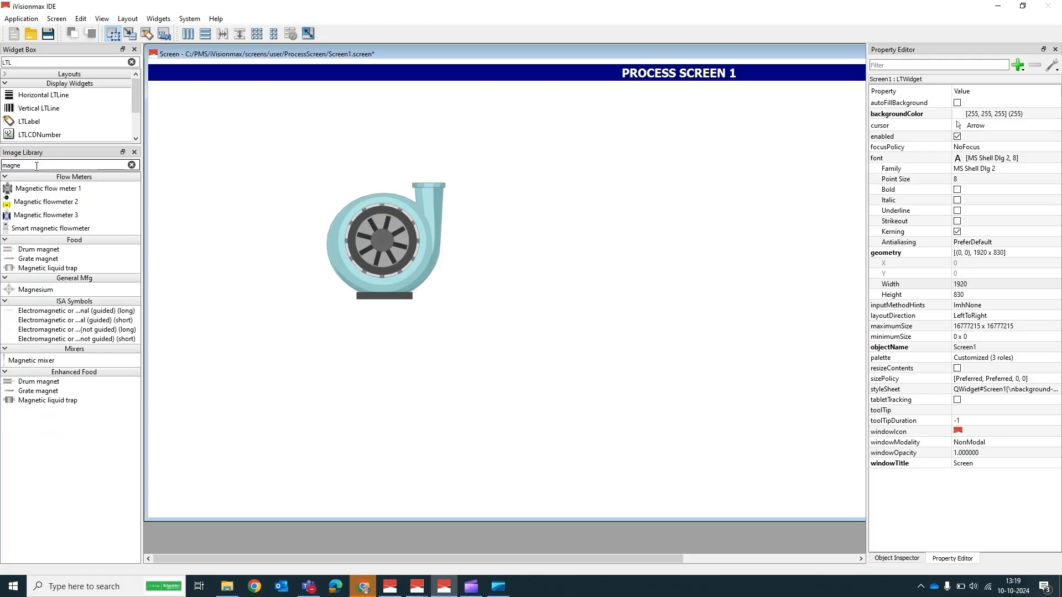
{"action": "left_click_drag", "start_coordinate": [27, 215], "coordinate": [496, 175]}
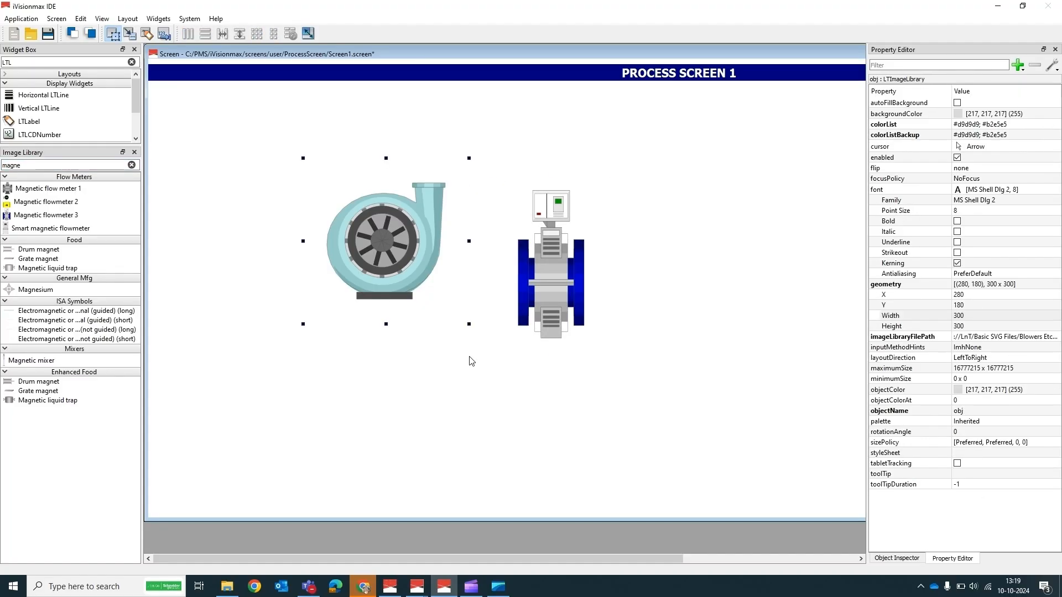
Rename the blower object as Compresser and the flowmeter object as Flowmeter, and save the screen.
{"action": "left_click", "coordinate": [893, 560]}
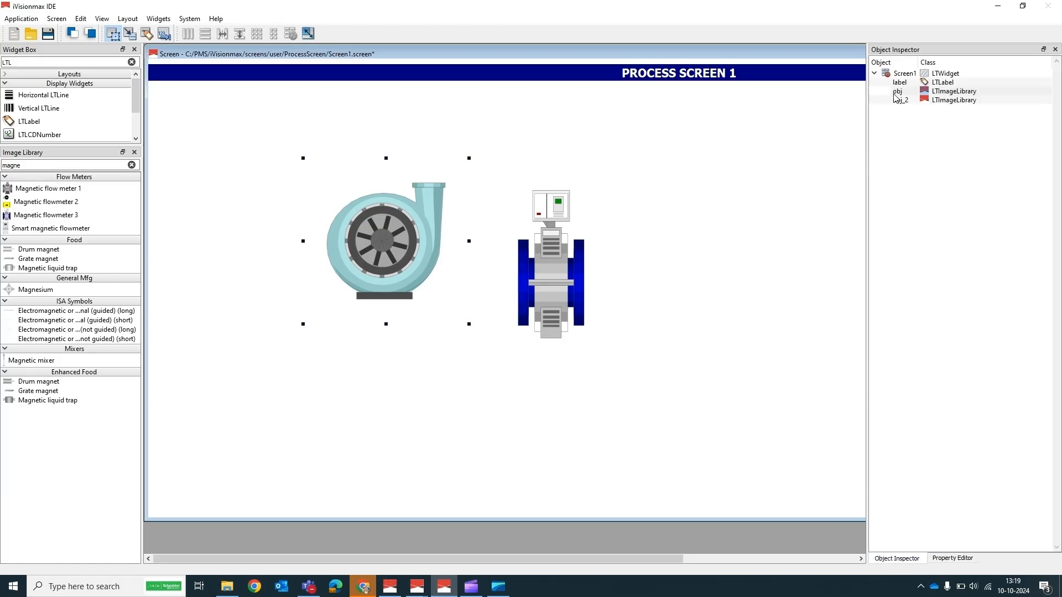
{"action": "double_click", "coordinate": [899, 91]}
{"action": "type", "text": "compresser"}
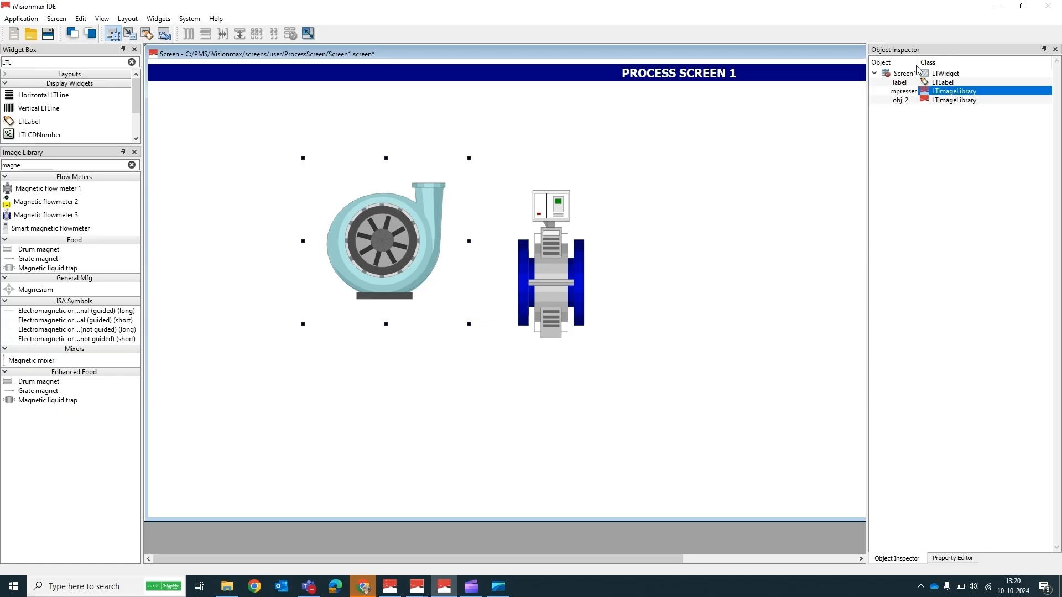
{"action": "left_click_drag", "start_coordinate": [917, 67], "coordinate": [935, 66]}
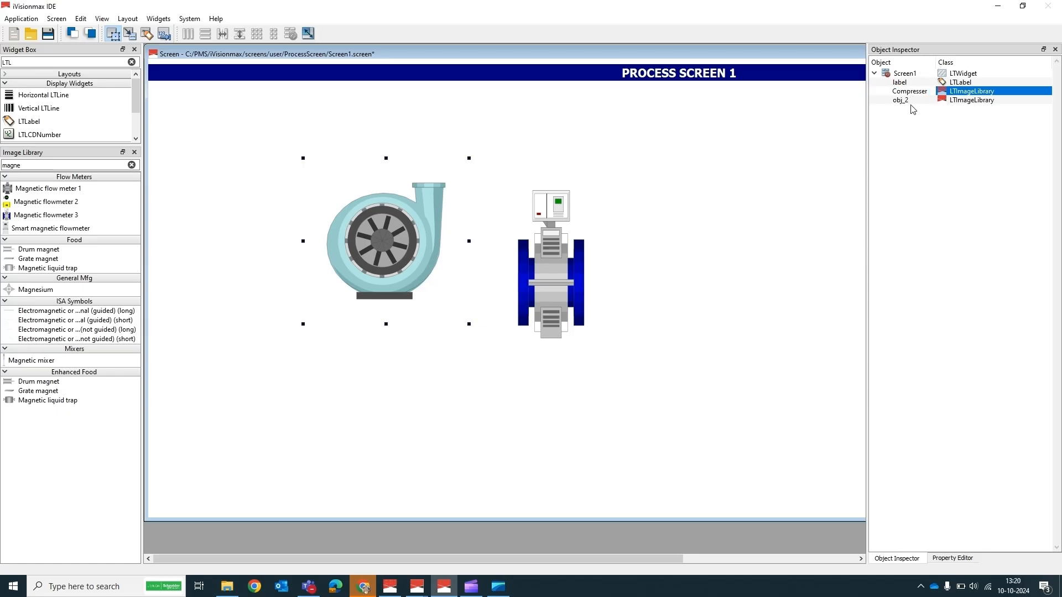
{"action": "left_click", "coordinate": [913, 101]}
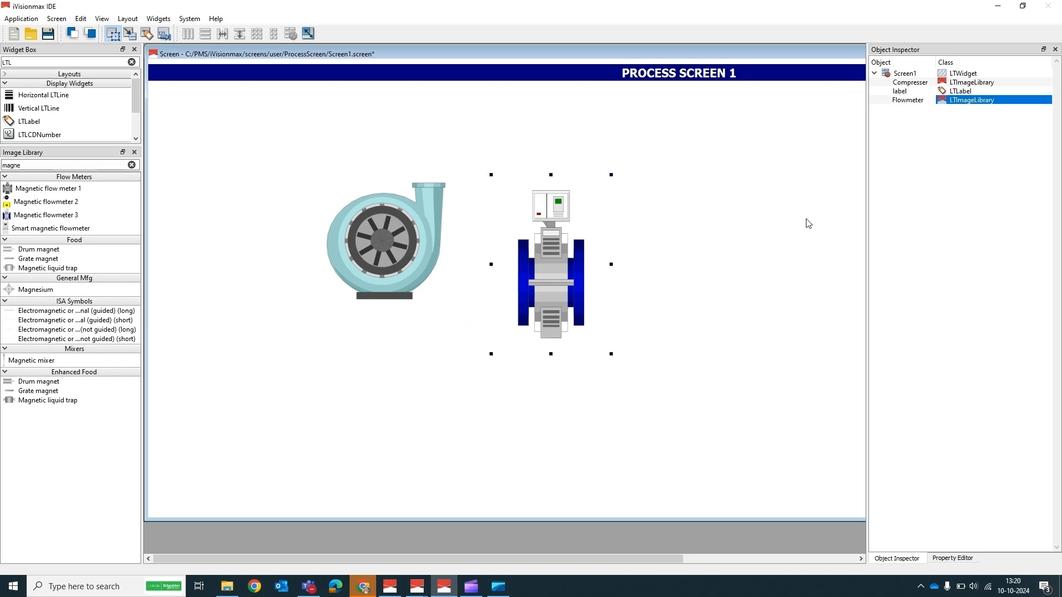
{"action": "key", "text": "Return"}
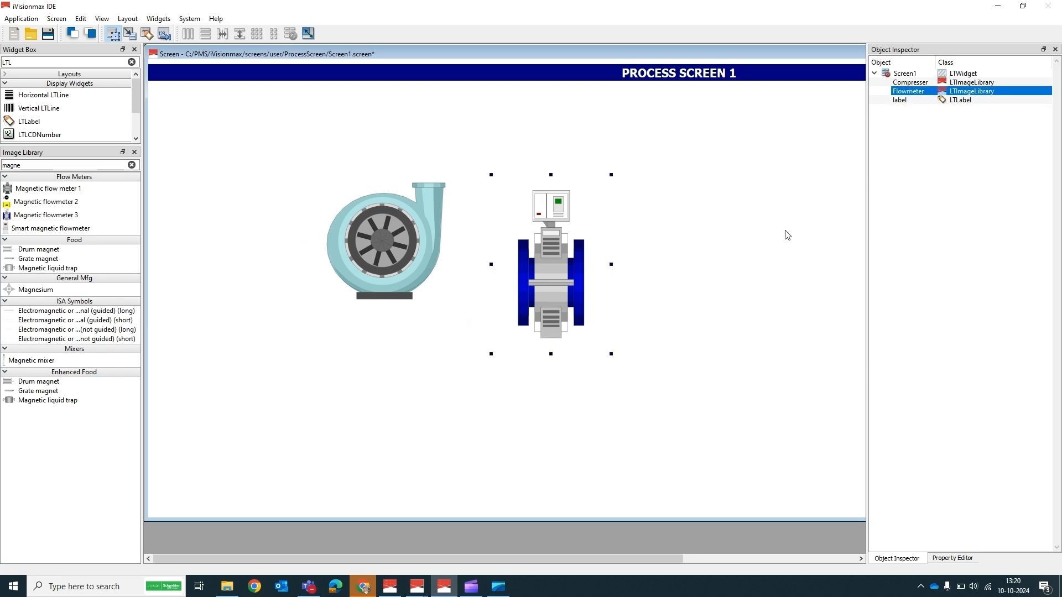
{"action": "left_click", "coordinate": [759, 246]}
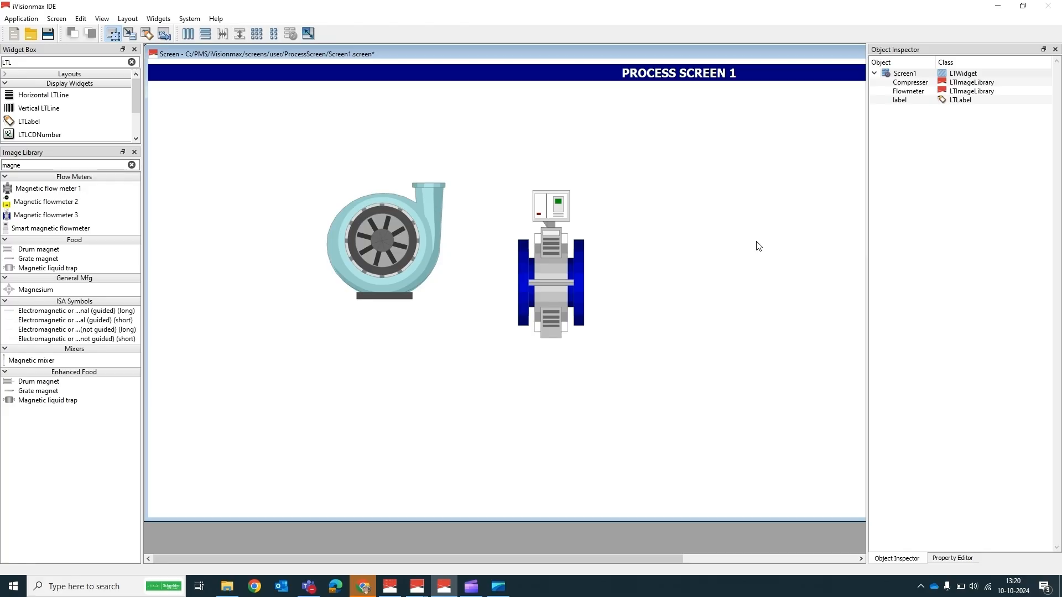
{"action": "key", "text": "ctrl+s"}
Open the script editor for Screen1 and add its initializePanel widget function.
{"action": "right_click", "coordinate": [735, 312]}
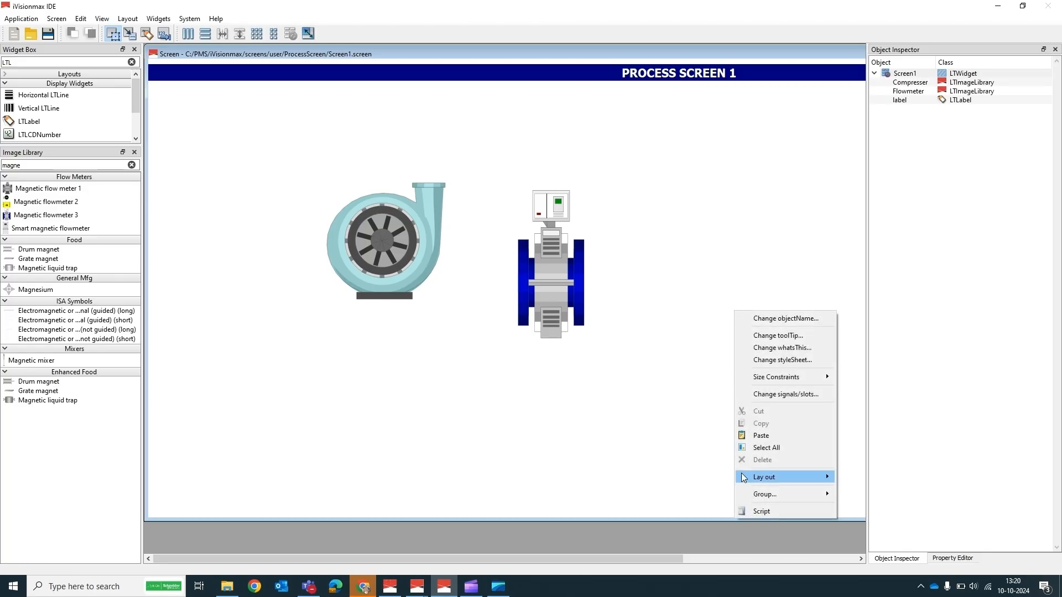
{"action": "left_click", "coordinate": [745, 508]}
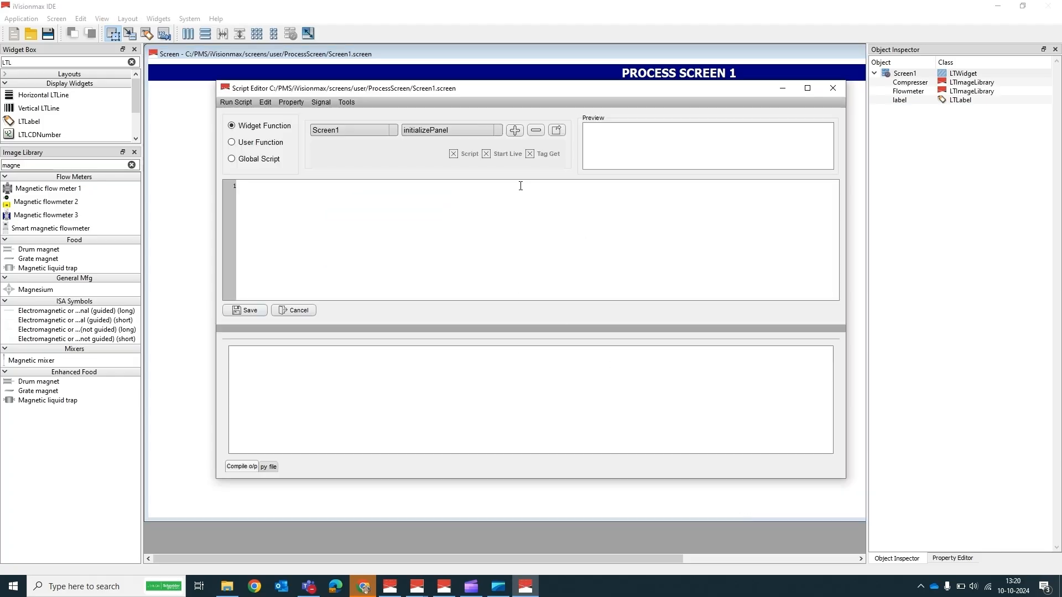
{"action": "left_click", "coordinate": [515, 131]}
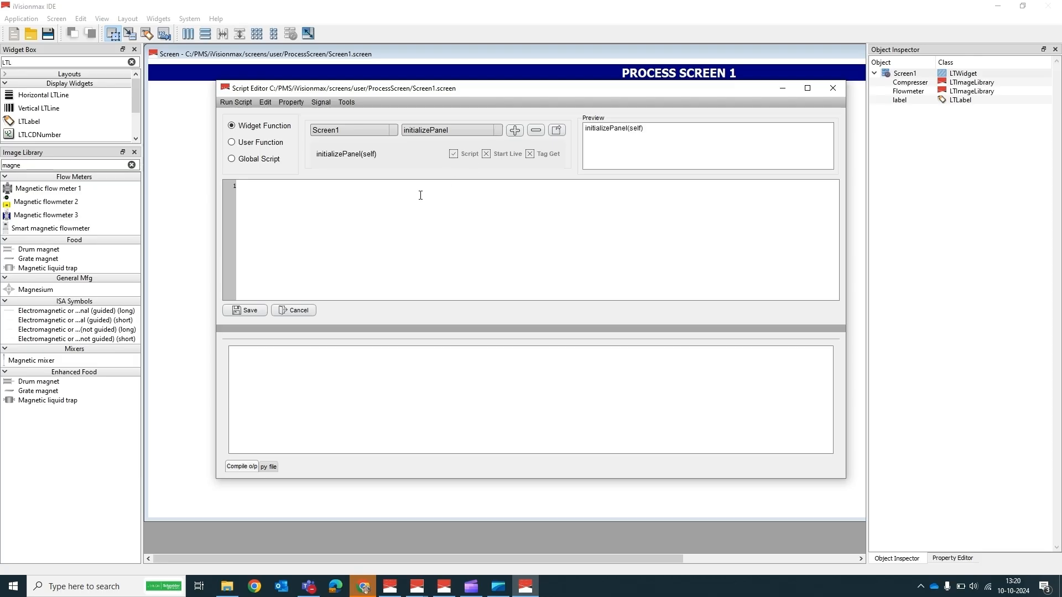
Add the user tag acb_1.ST.CB.On from ACBstatus to the StartLiveUI tag table and close the tag list.
{"action": "left_click", "coordinate": [557, 132]}
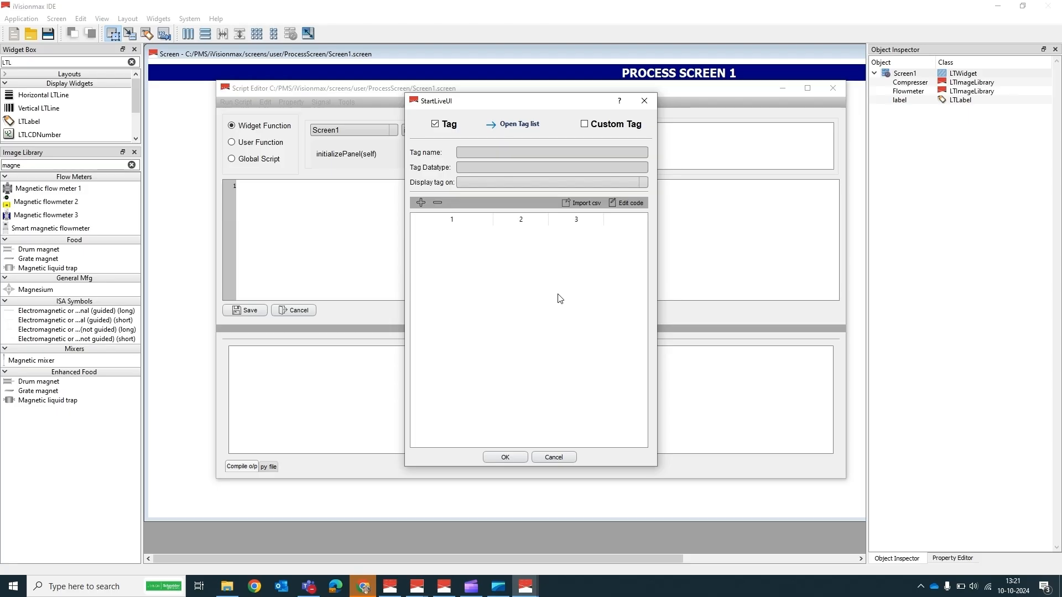
{"action": "left_click", "coordinate": [517, 124]}
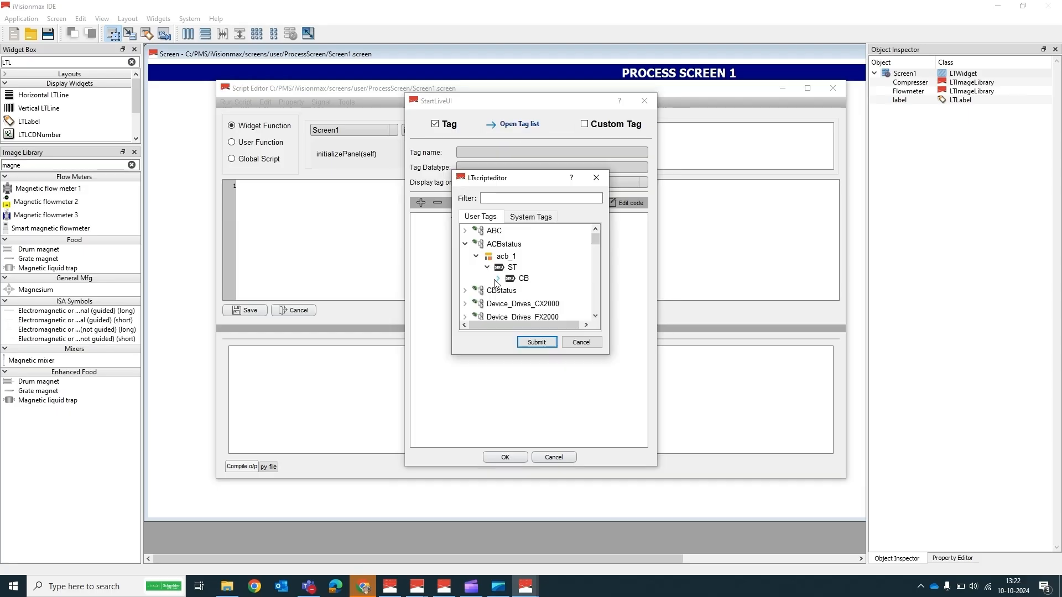
{"action": "left_click", "coordinate": [498, 279]}
{"action": "left_click", "coordinate": [523, 290]}
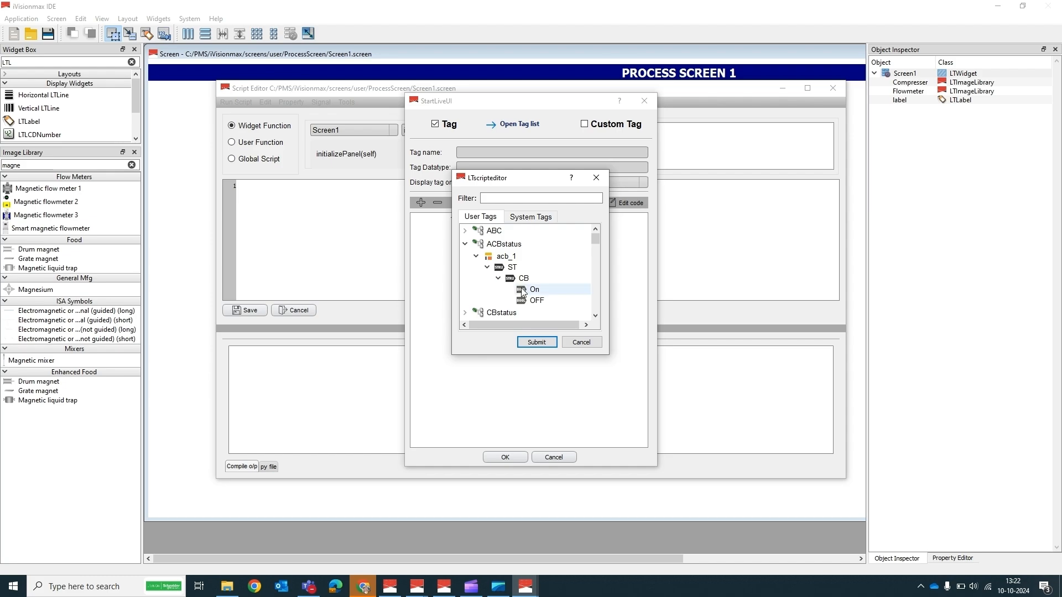
{"action": "left_click", "coordinate": [535, 342]}
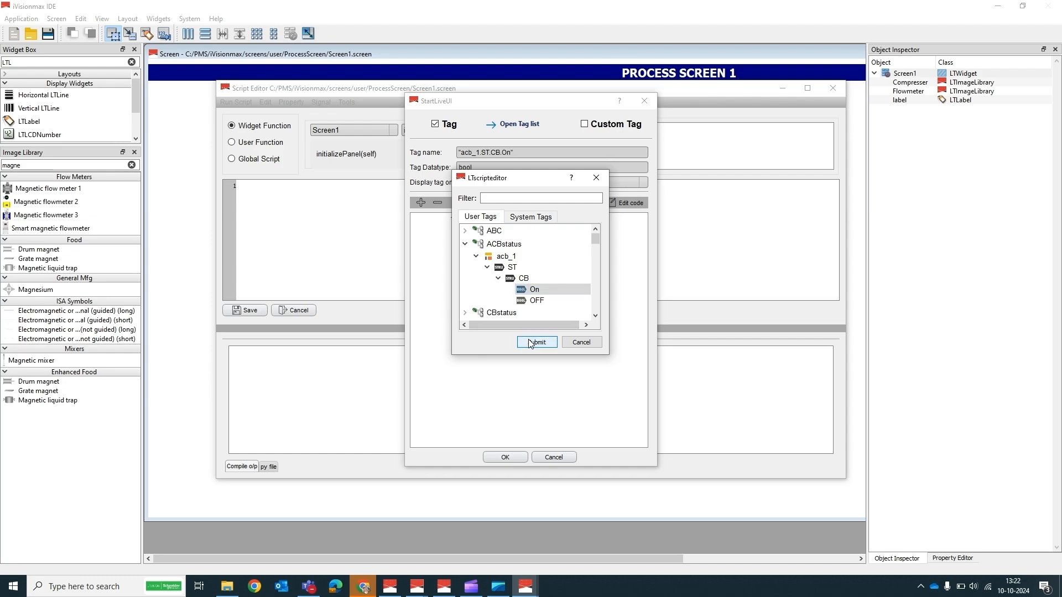
{"action": "left_click", "coordinate": [421, 203]}
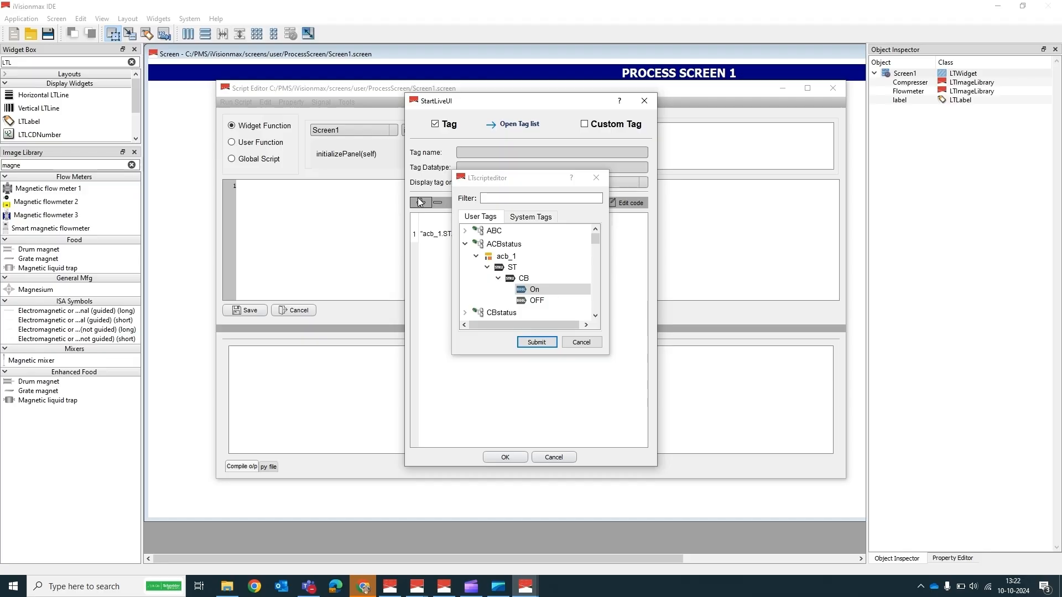
{"action": "left_click", "coordinate": [596, 178]}
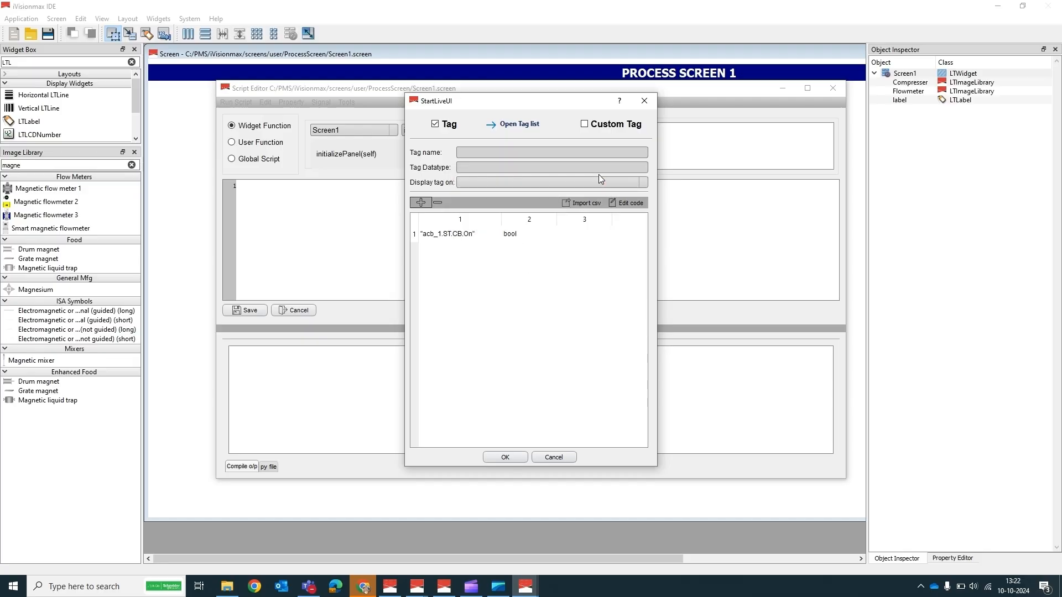
Open the code editor for the acb_1.ST.CB.On tag and begin the script with the condition "if val1 == True:".
{"action": "left_click", "coordinate": [615, 202]}
{"action": "left_click_drag", "start_coordinate": [702, 80], "coordinate": [480, 88]}
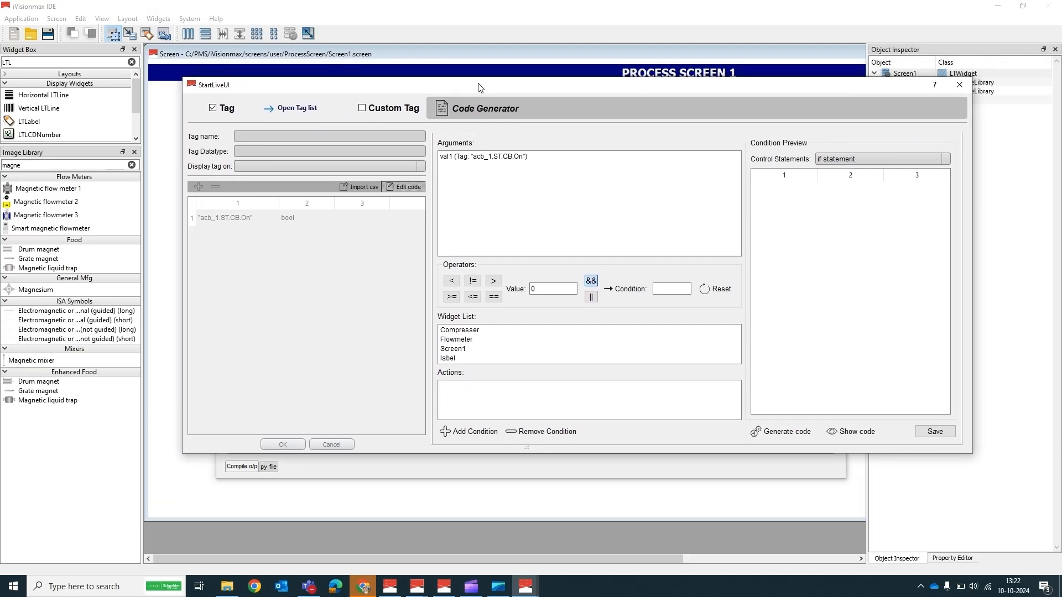
{"action": "left_click", "coordinate": [834, 429]}
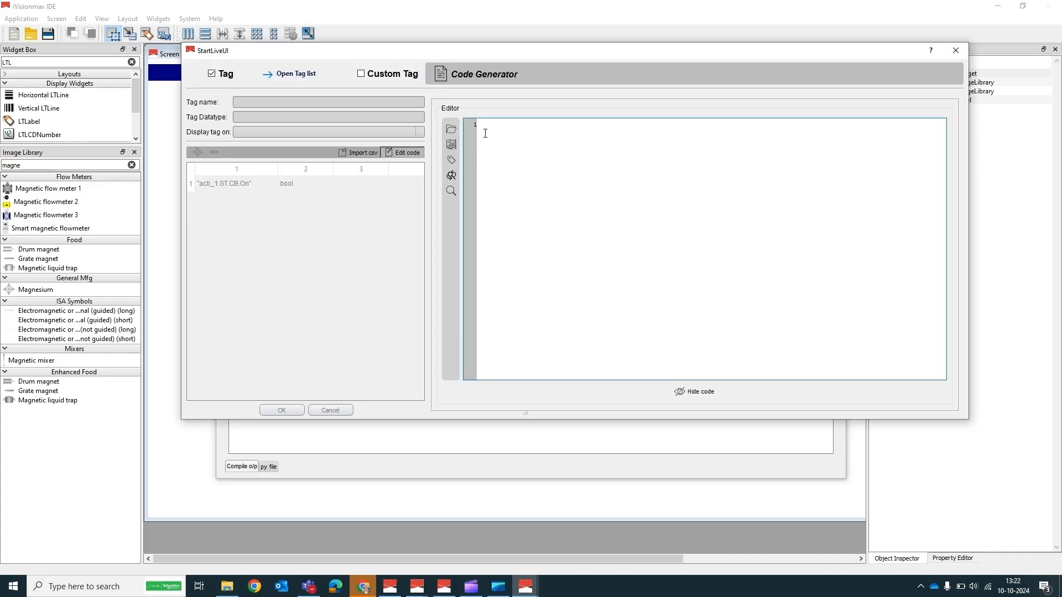
{"action": "type", "text": "i"}
{"action": "key", "text": "BackSpace"}
{"action": "type", "text": "if vall == True:"}
{"action": "key", "text": "Return"}
Under the if condition, insert the Compresser widget's setBackgroundColor function and replace its default color argument with Color_Green.
{"action": "right_click", "coordinate": [534, 136]}
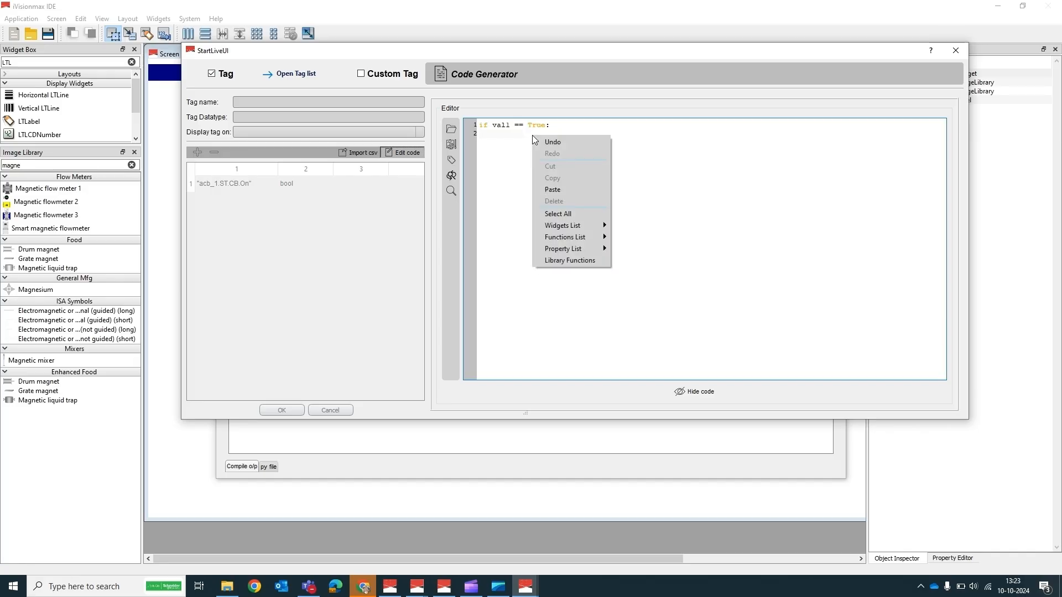
{"action": "mouse_move", "coordinate": [601, 227]}
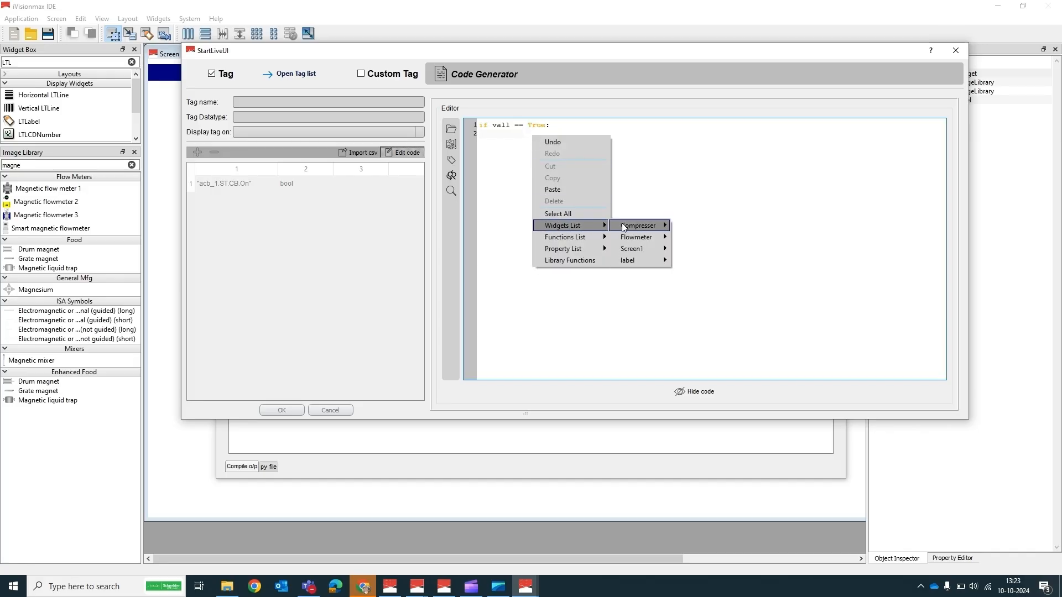
{"action": "mouse_move", "coordinate": [636, 227]}
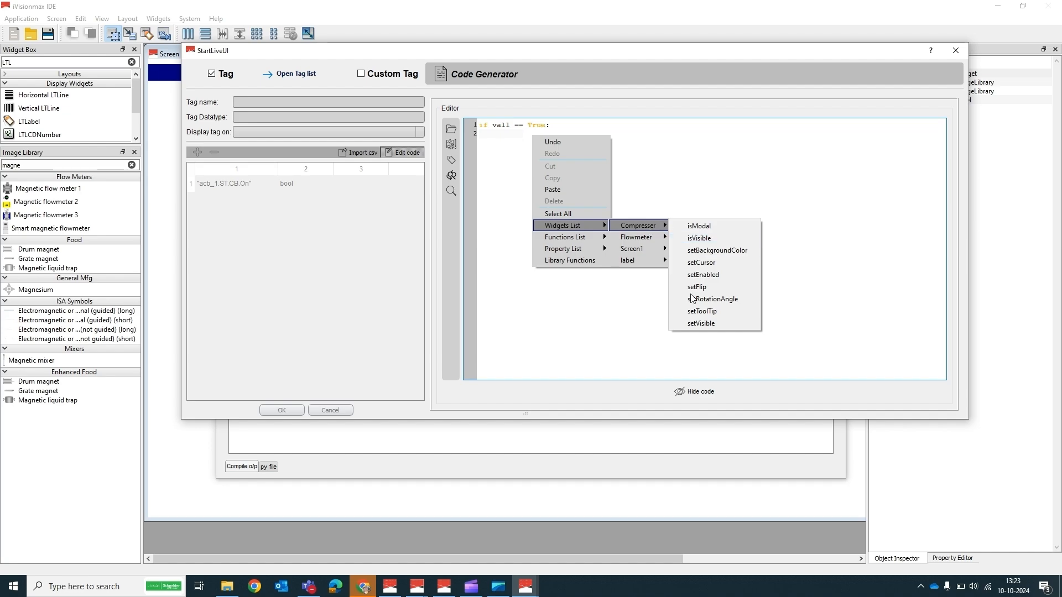
{"action": "left_click", "coordinate": [695, 251]}
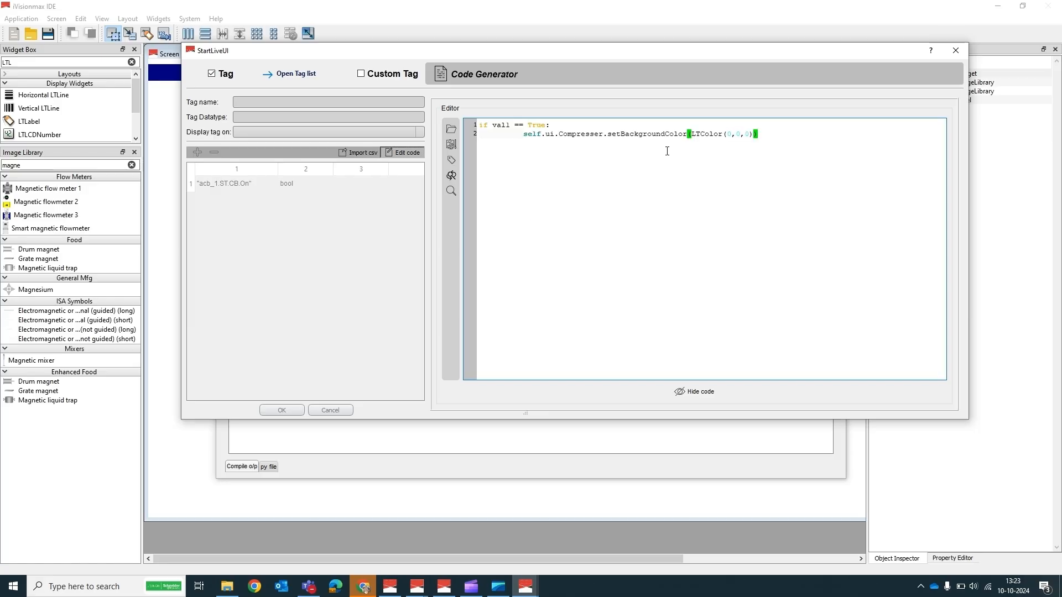
{"action": "left_click_drag", "start_coordinate": [753, 135], "coordinate": [695, 133]}
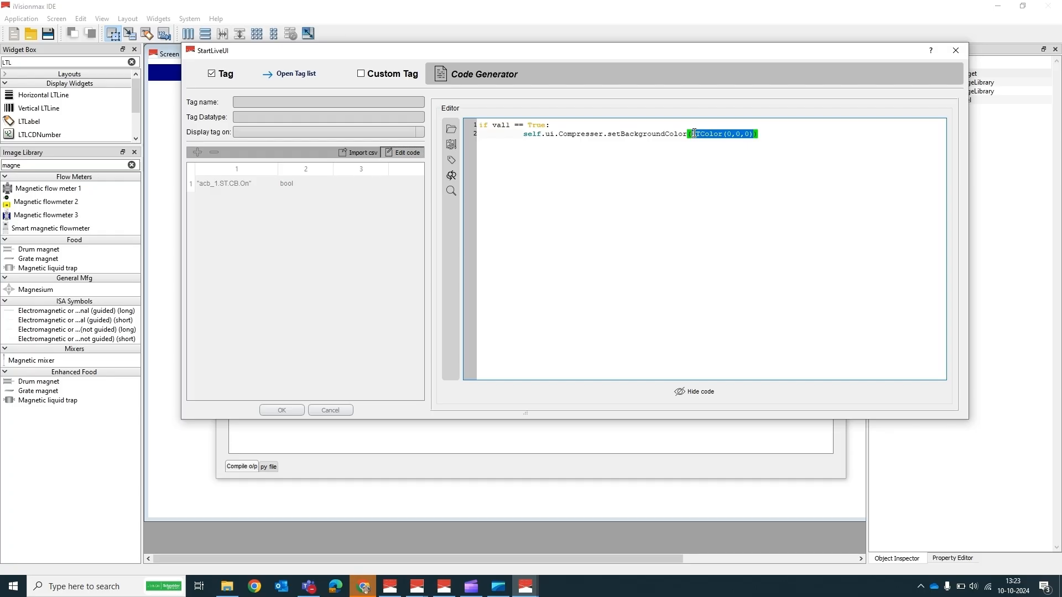
{"action": "key", "text": "BackSpace"}
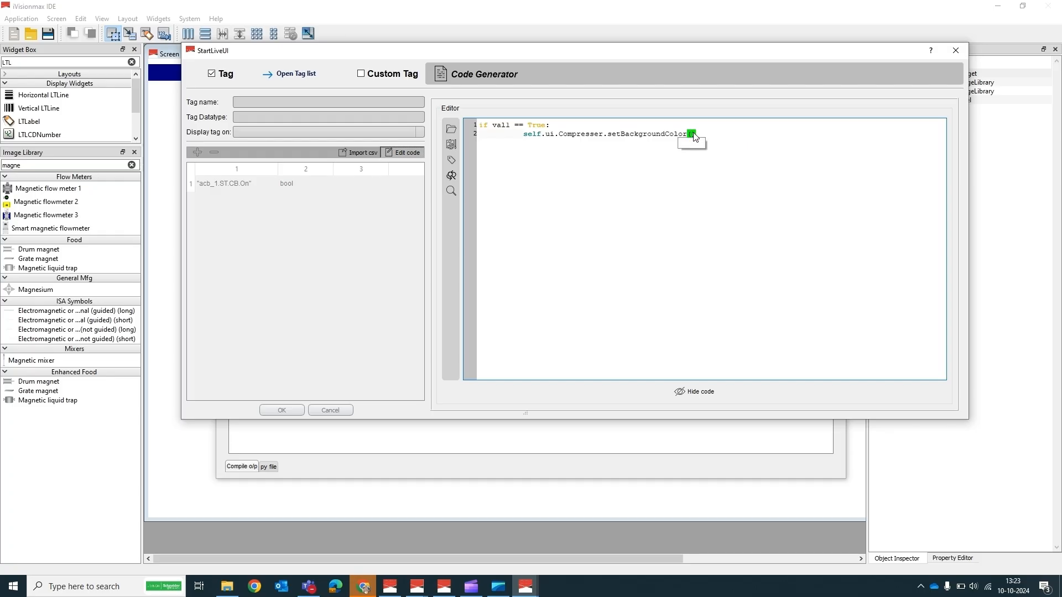
{"action": "left_click", "coordinate": [453, 142]}
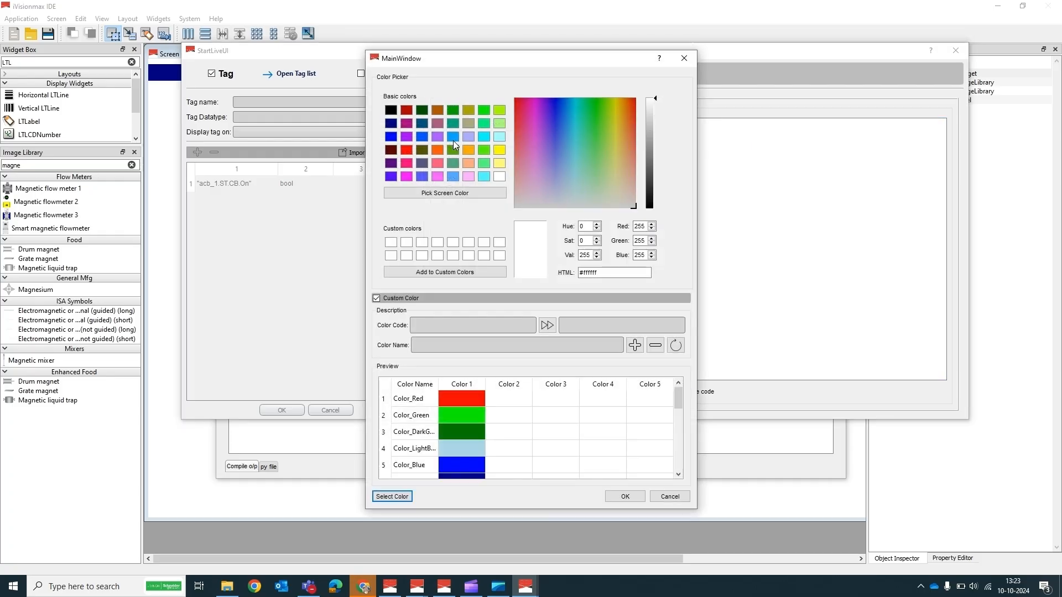
{"action": "left_click", "coordinate": [421, 417]}
{"action": "left_click", "coordinate": [387, 497]}
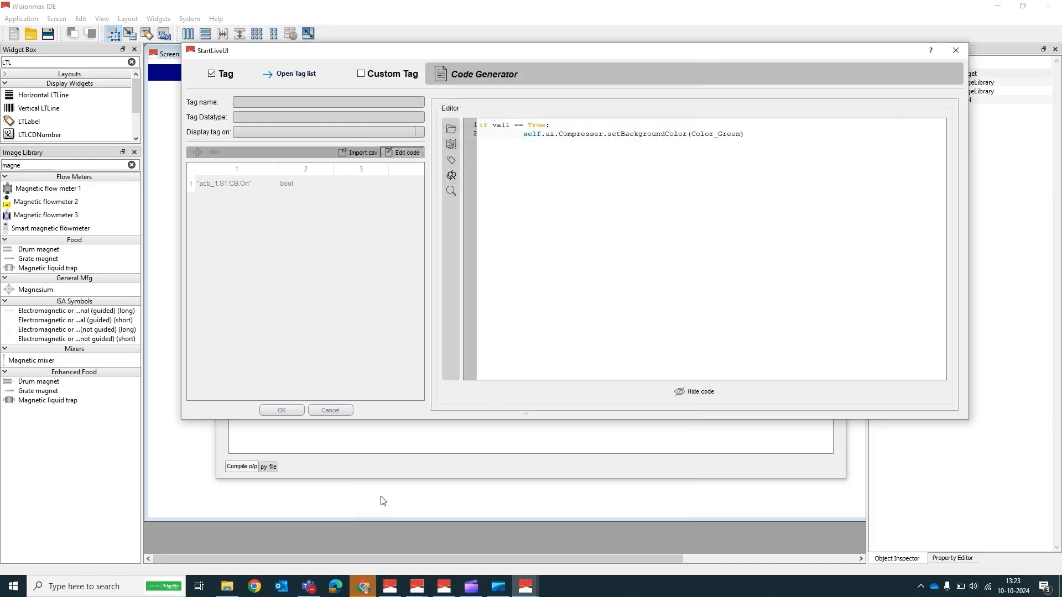
Add an else branch that sets the Compresser background color to Color_Red.
{"action": "left_click", "coordinate": [747, 136]}
{"action": "key", "text": "Return"}
{"action": "type", "text": "else:"}
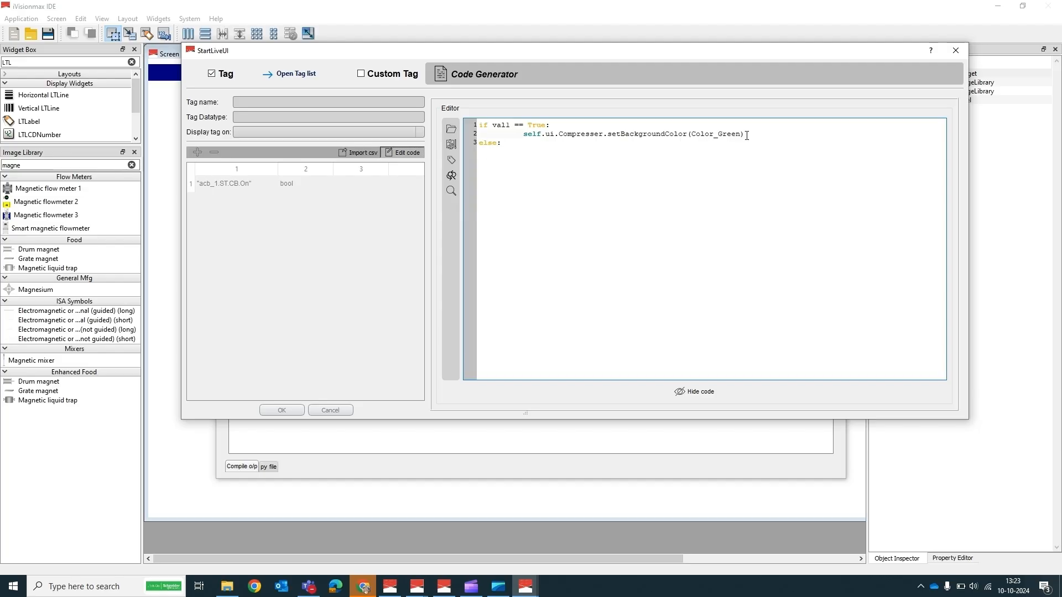
{"action": "type", "text": "self.ui.Compresser.setBackgroundColor(Color_Red)"}
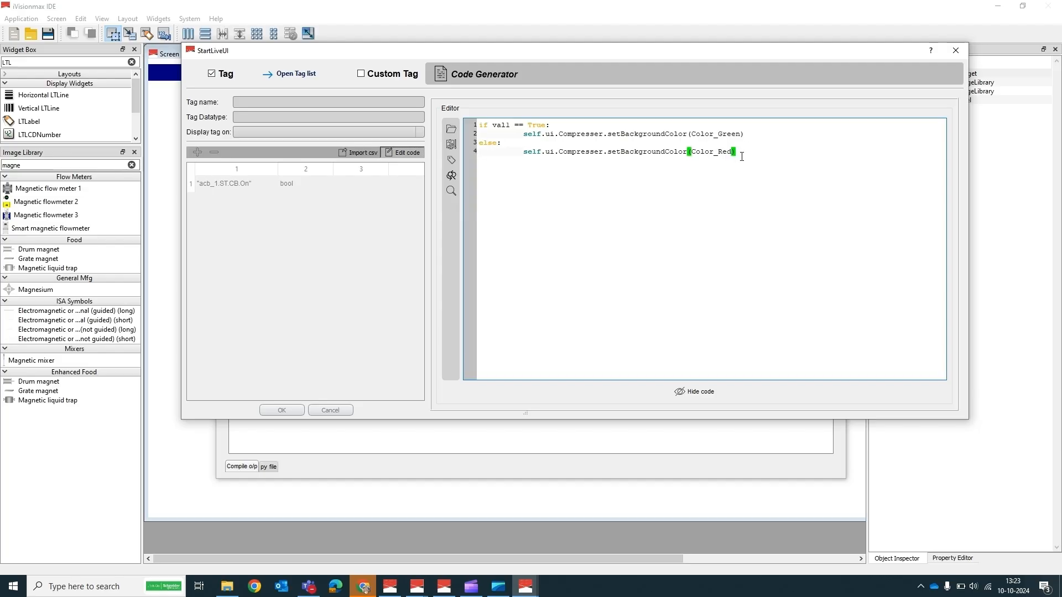
Insert the Flowmeter widget's setVisible function below the green color line in the if branch, with the argument True.
{"action": "left_click", "coordinate": [752, 134]}
{"action": "key", "text": "Return"}
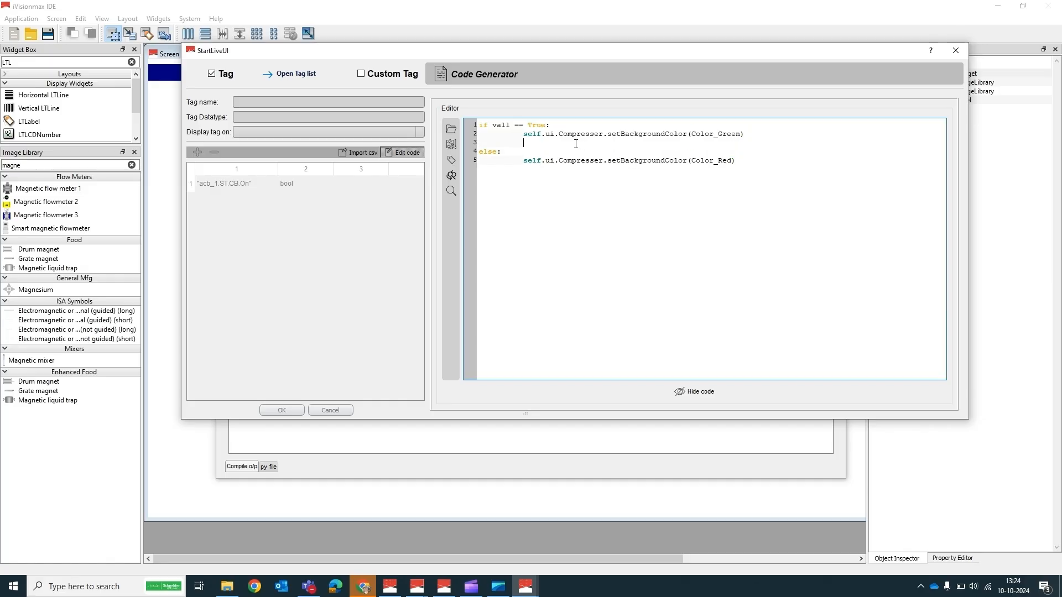
{"action": "right_click", "coordinate": [575, 143]}
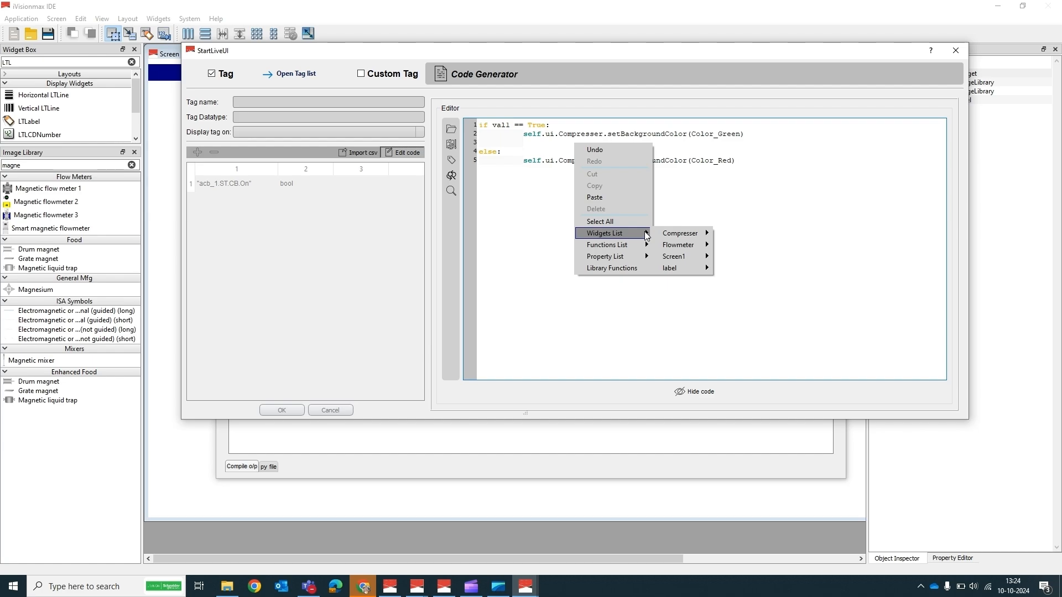
{"action": "mouse_move", "coordinate": [694, 245]}
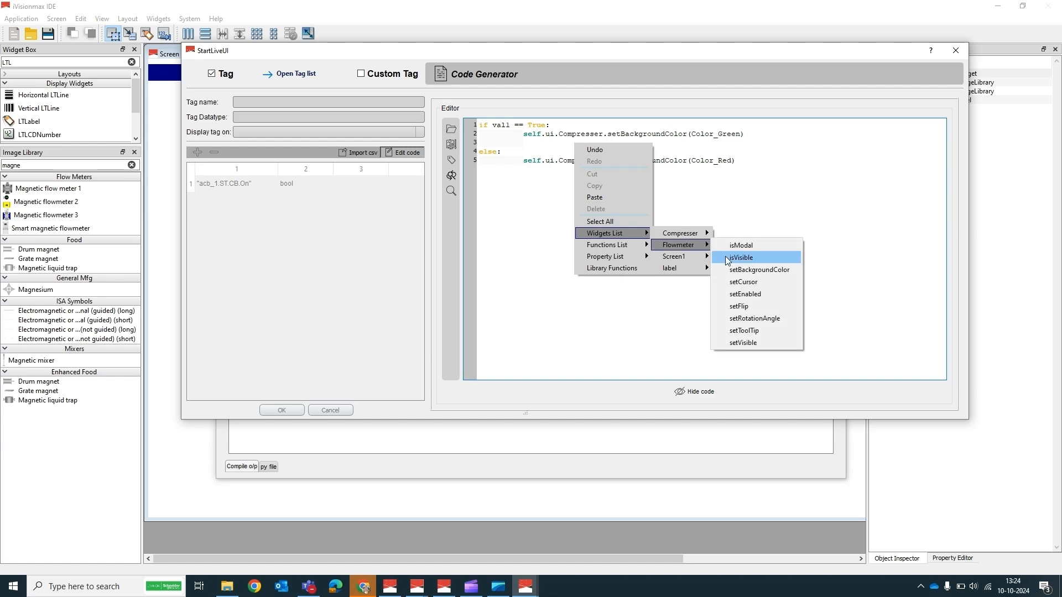
{"action": "left_click", "coordinate": [744, 343]}
{"action": "double_click", "coordinate": [666, 145]}
{"action": "key", "text": "BackSpace"}
{"action": "type", "text": "True"}
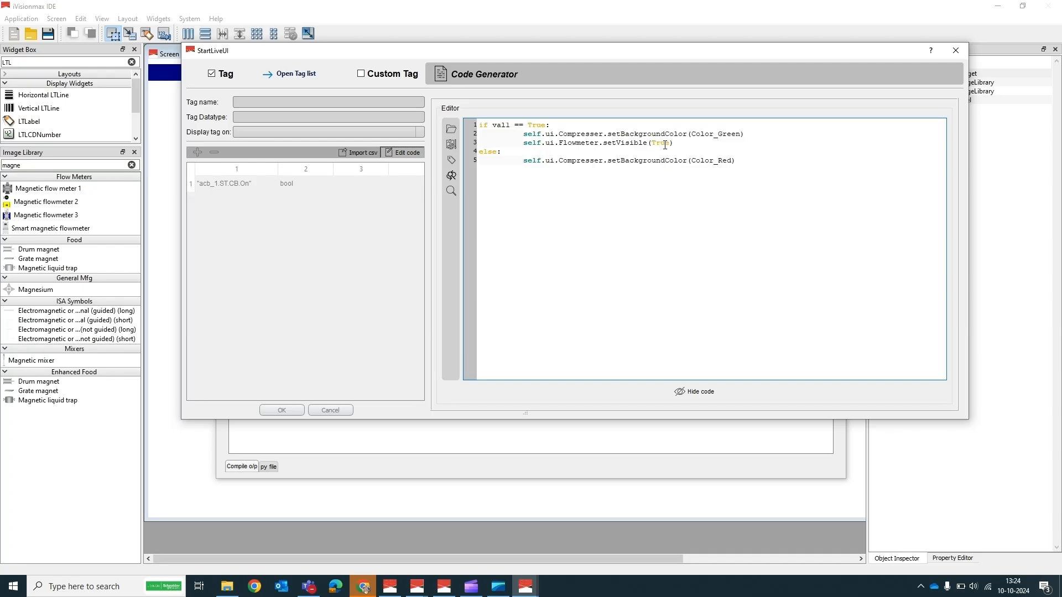
Add self.ui.Flowmeter.setVisible(False) below the red color line in the else branch.
{"action": "left_click", "coordinate": [738, 161]}
{"action": "key", "text": "Return"}
{"action": "type", "text": "self.ui.Flowmeter.setVisible(False)"}
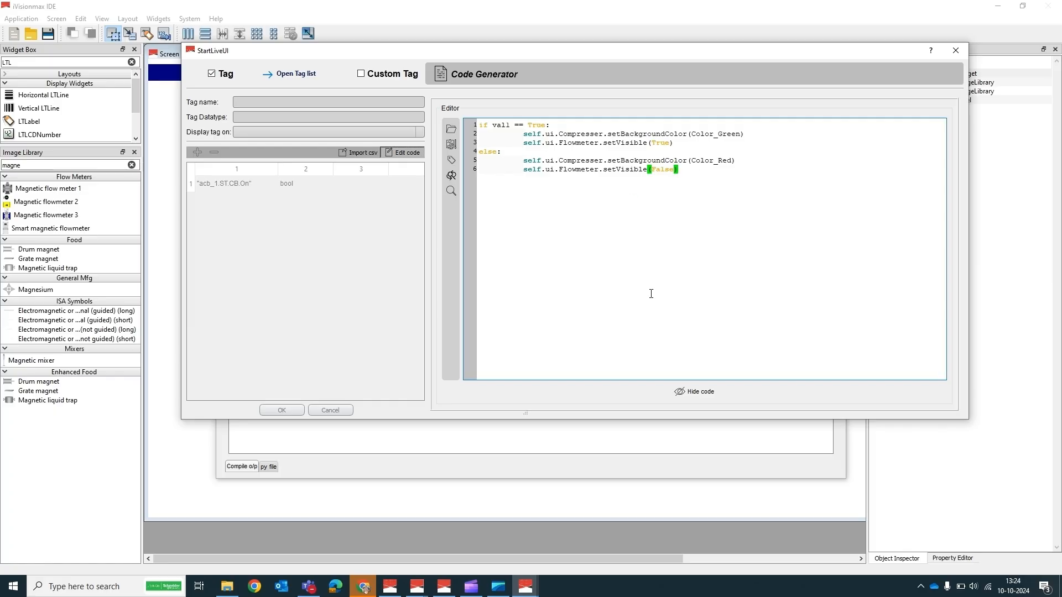
Save the tag code, accept the StartLiveUI settings, and save the initializePanel function in the script editor.
{"action": "left_click", "coordinate": [688, 392]}
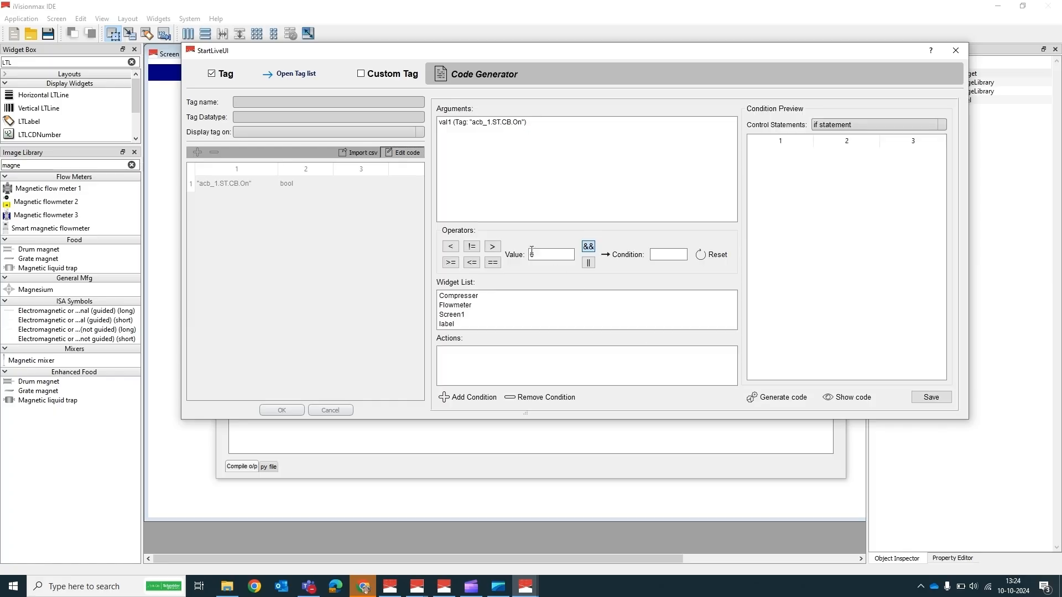
{"action": "left_click", "coordinate": [928, 398]}
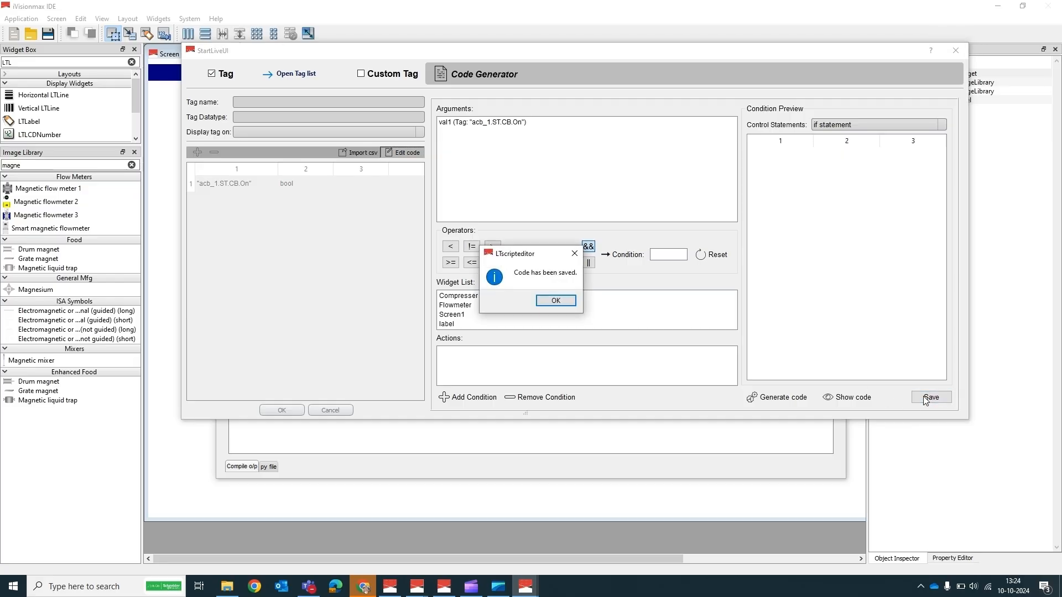
{"action": "left_click", "coordinate": [558, 301]}
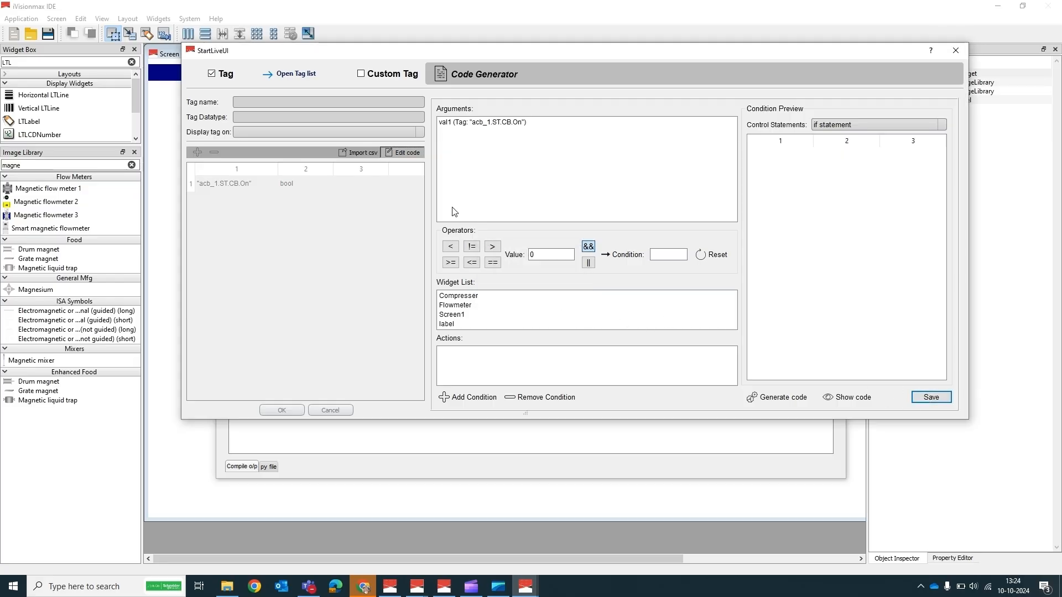
{"action": "left_click", "coordinate": [394, 153]}
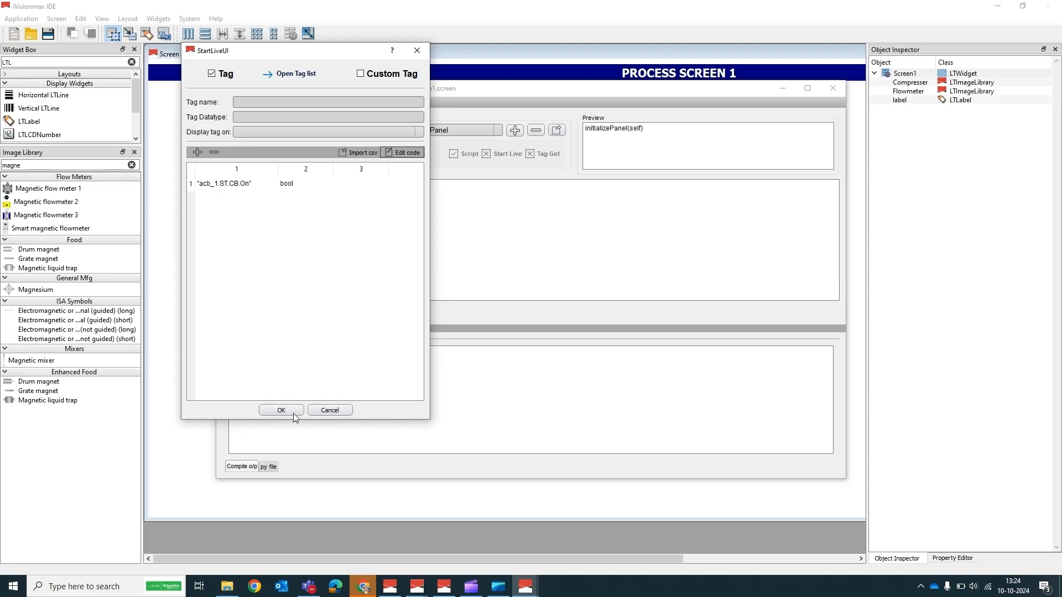
{"action": "left_click", "coordinate": [279, 411]}
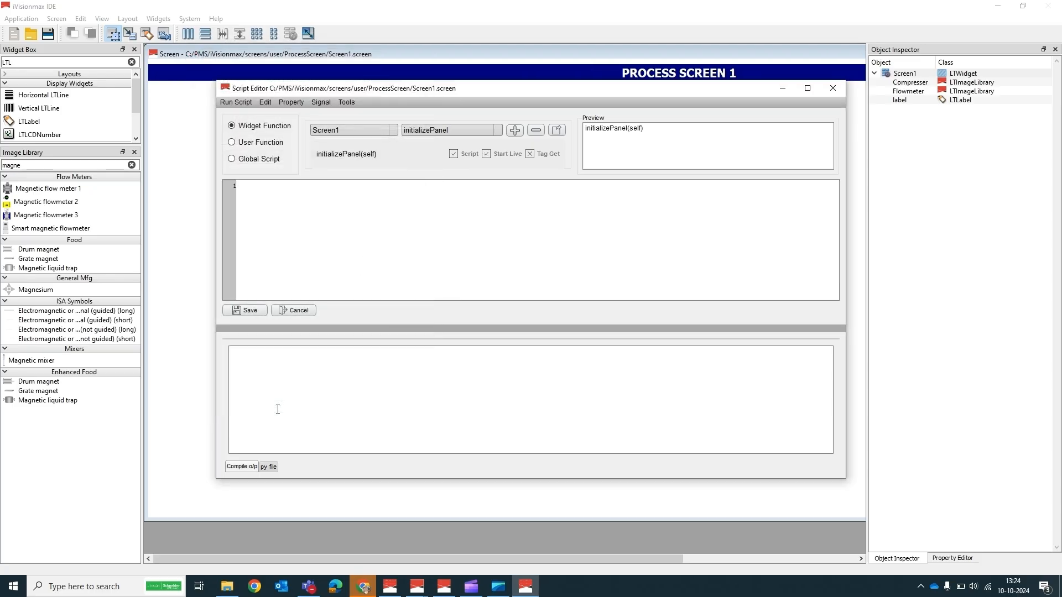
{"action": "left_click", "coordinate": [244, 311]}
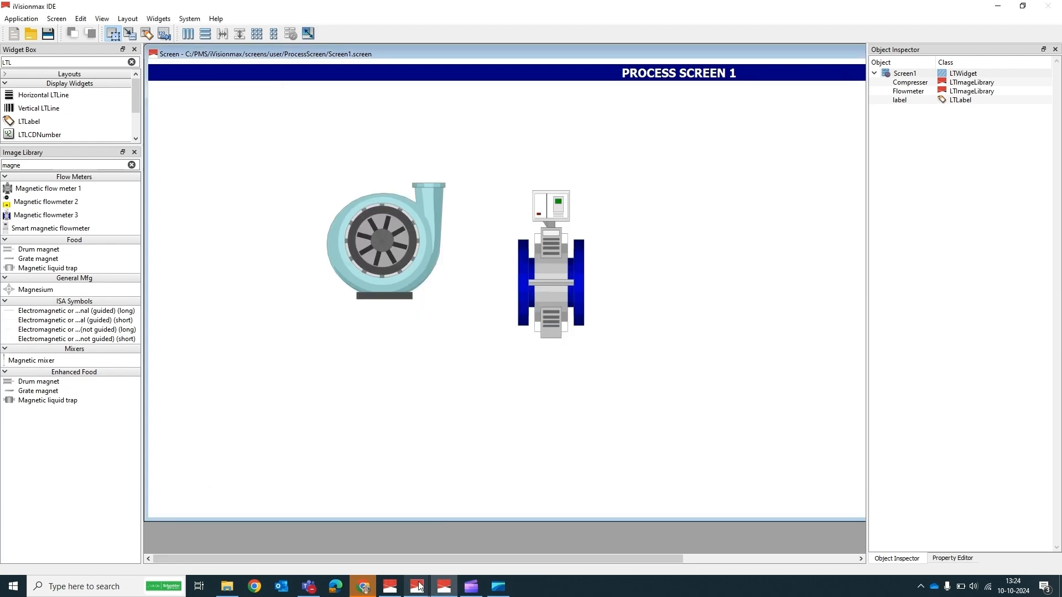
Switch to SMARTCOMM PMS, refresh the dashboard's plant tree, and open Screen1 under ProcessScreen to check the live images.
{"action": "mouse_move", "coordinate": [419, 591]}
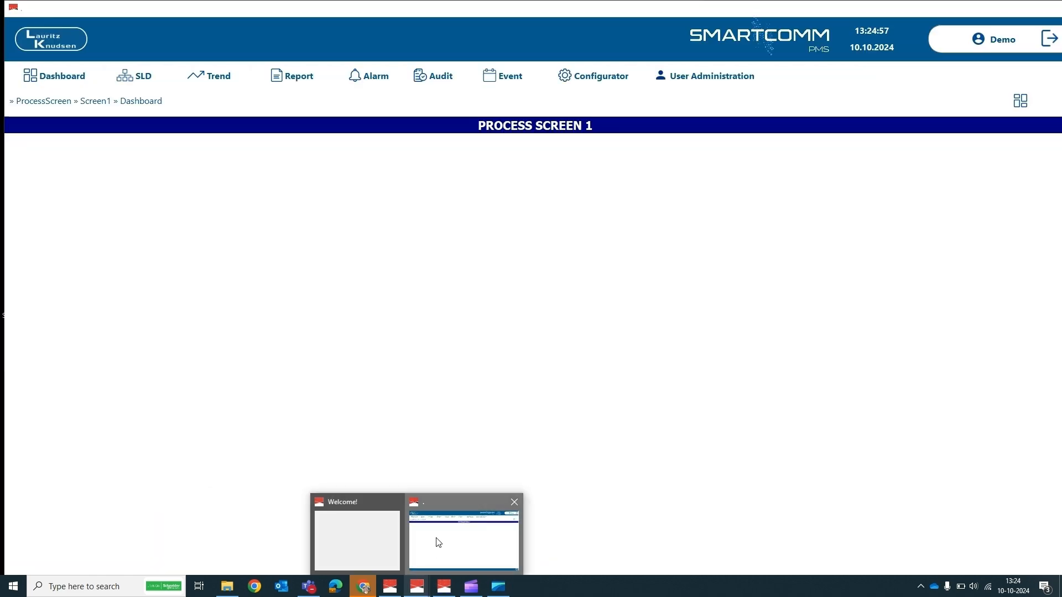
{"action": "left_click", "coordinate": [434, 541]}
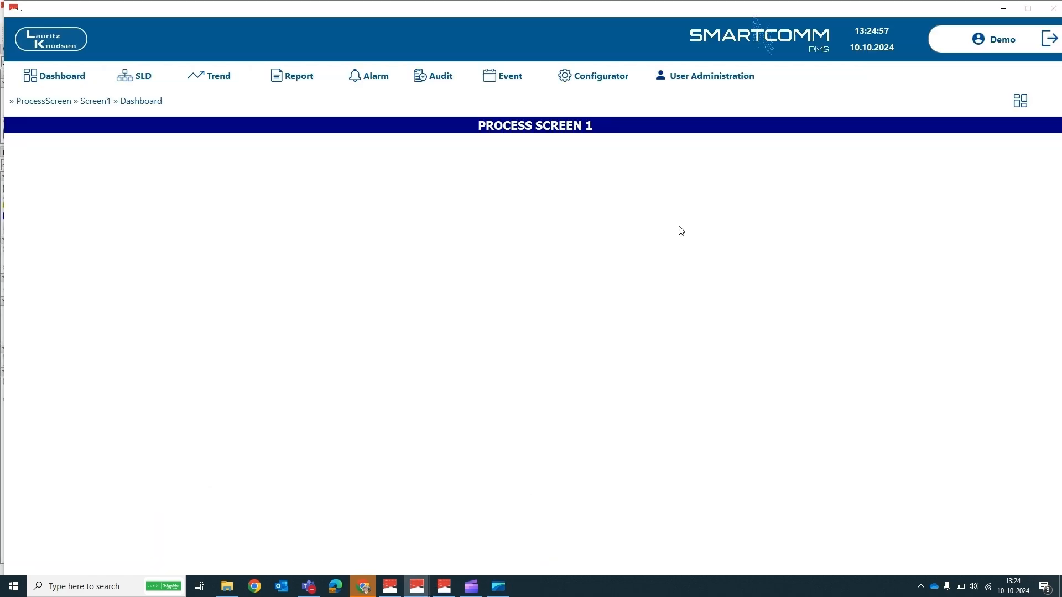
{"action": "left_click", "coordinate": [745, 36]}
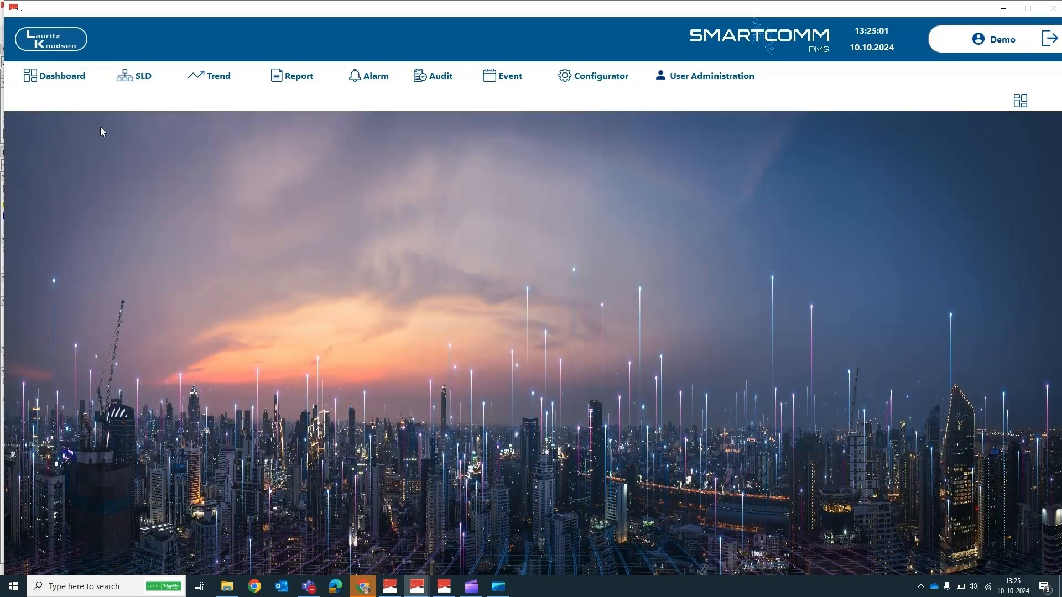
{"action": "left_click", "coordinate": [43, 81]}
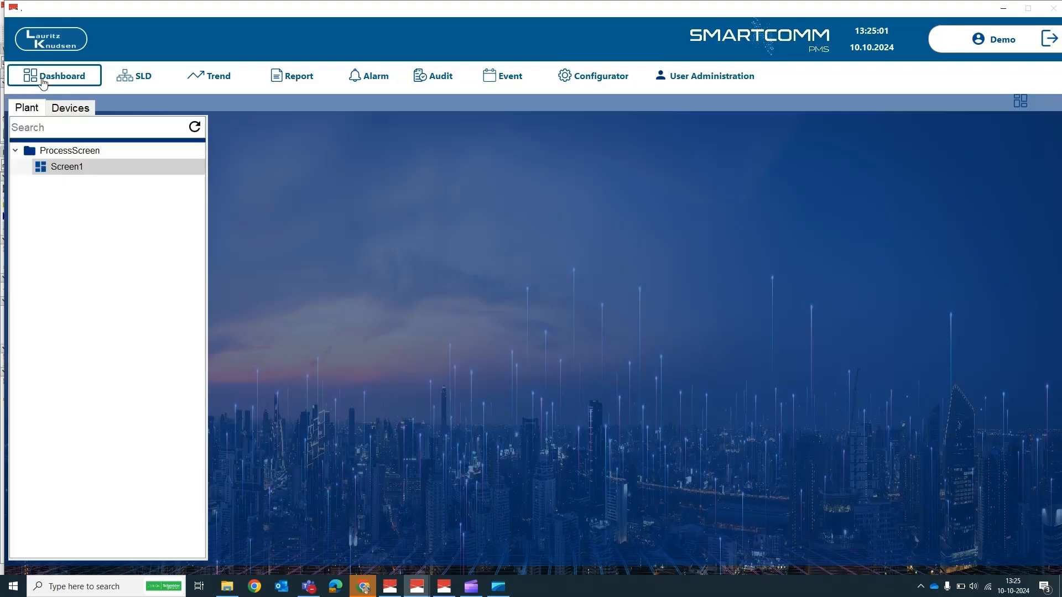
{"action": "left_click", "coordinate": [194, 129]}
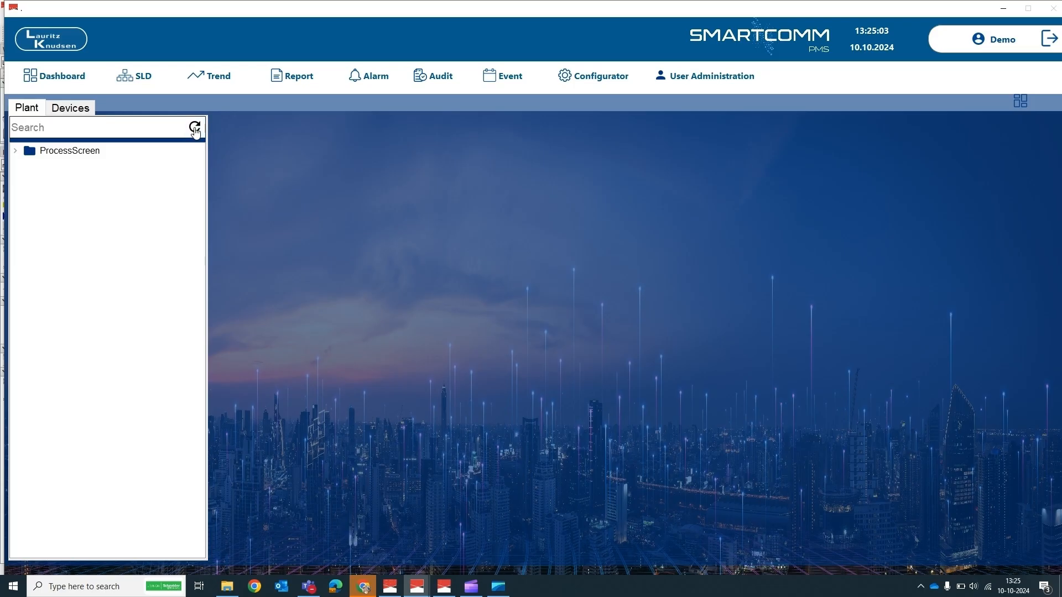
{"action": "left_click", "coordinate": [51, 157]}
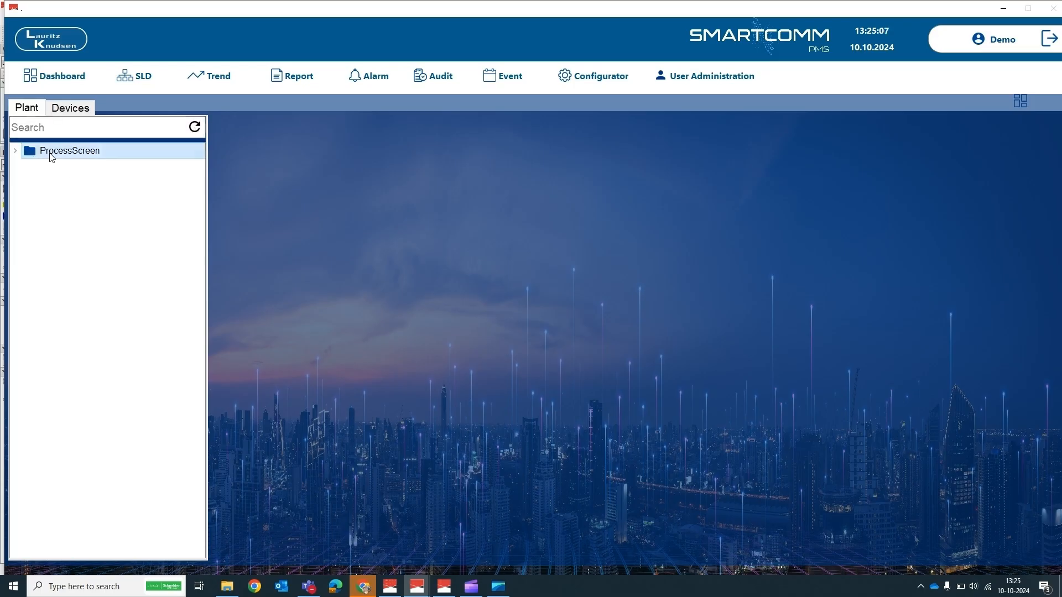
{"action": "double_click", "coordinate": [52, 158]}
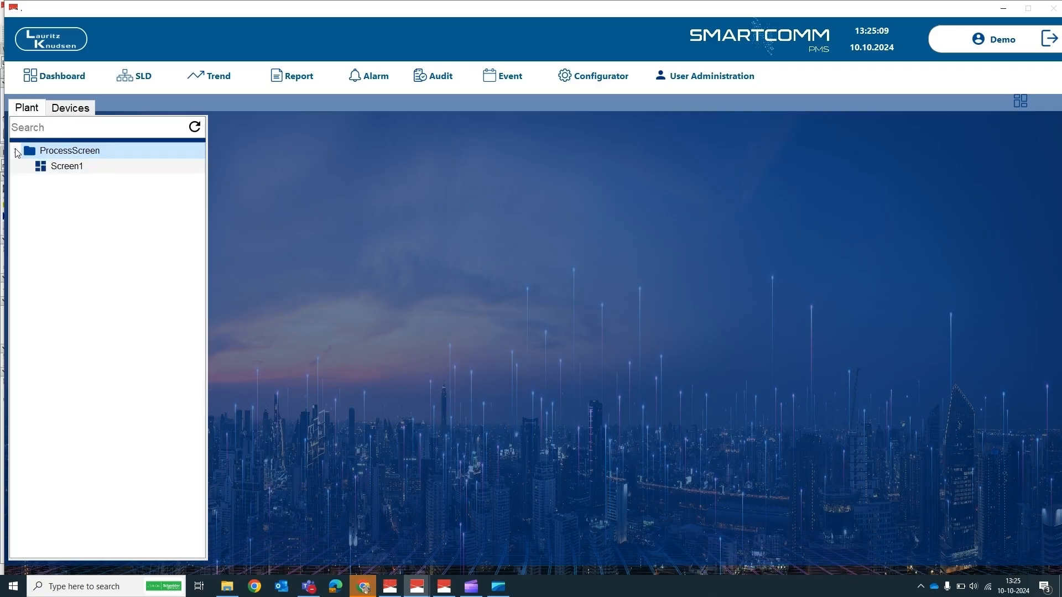
{"action": "left_click", "coordinate": [42, 167]}
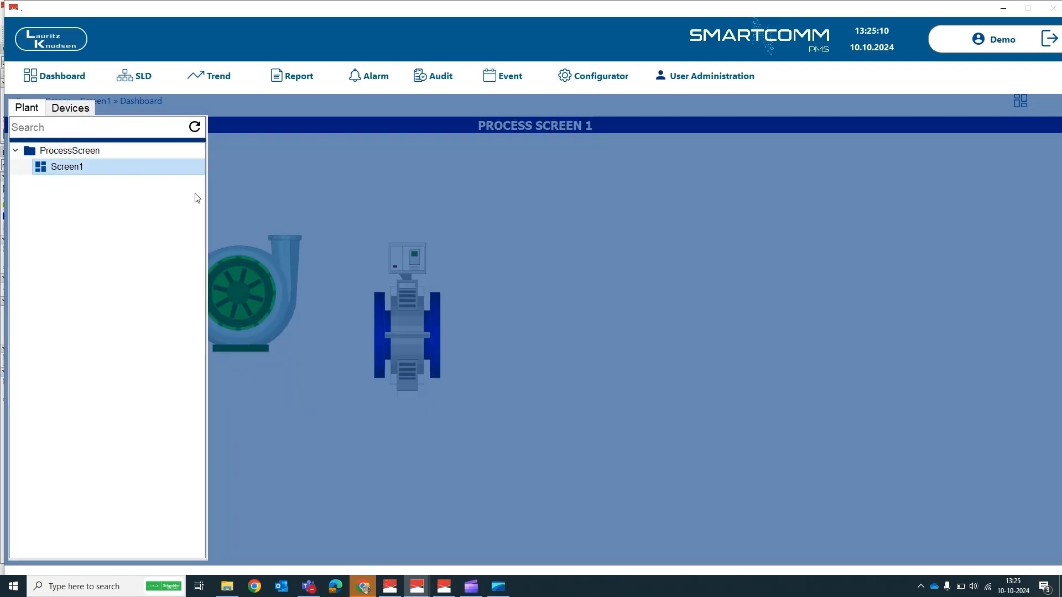